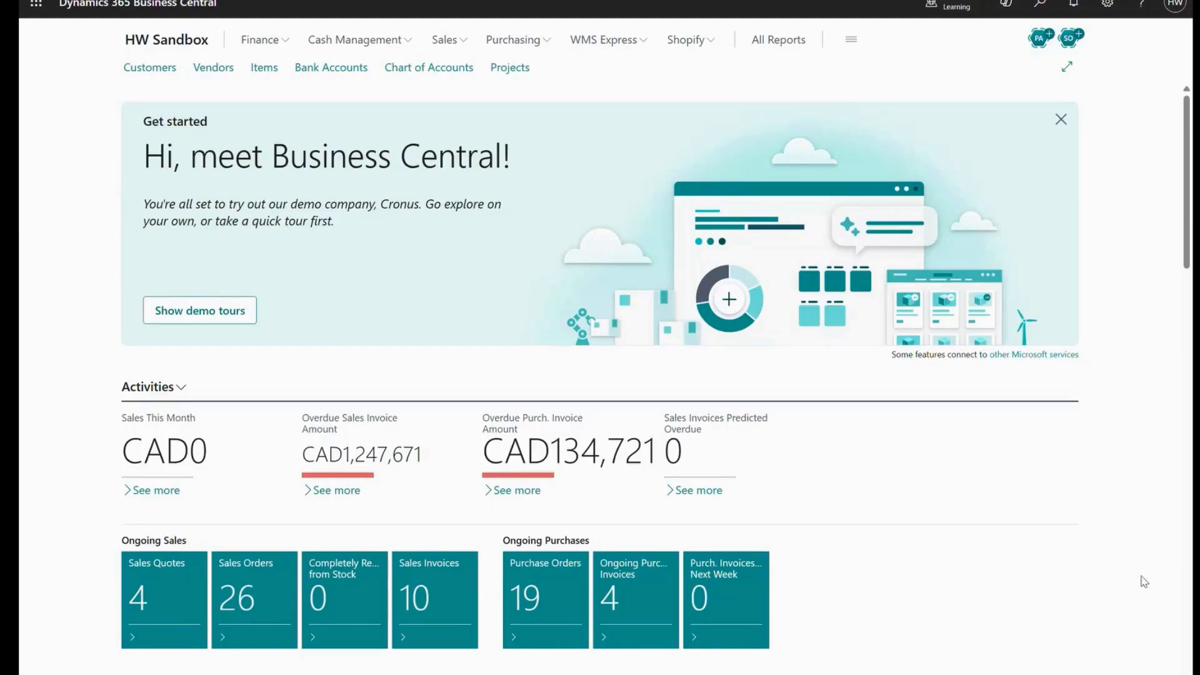
Sort the purchase orders list by number in descending order and open the Wide World Importers order dated 2026-04-23.
{"action": "left_click", "coordinate": [505, 42]}
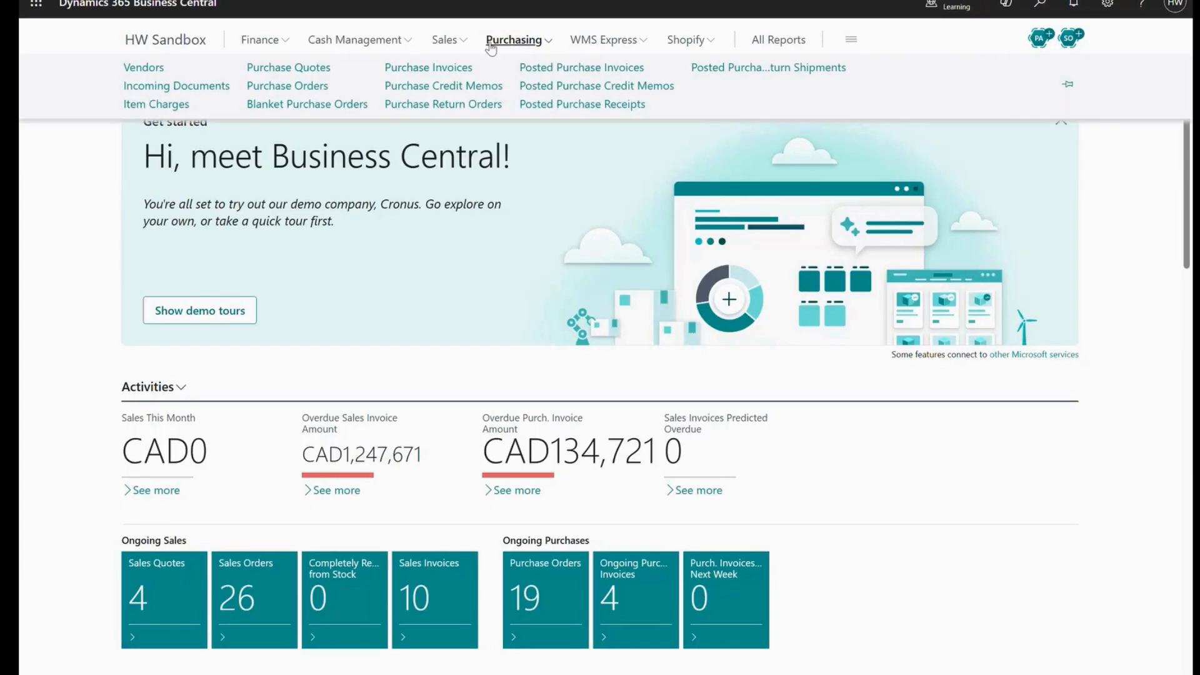
{"action": "left_click", "coordinate": [270, 88]}
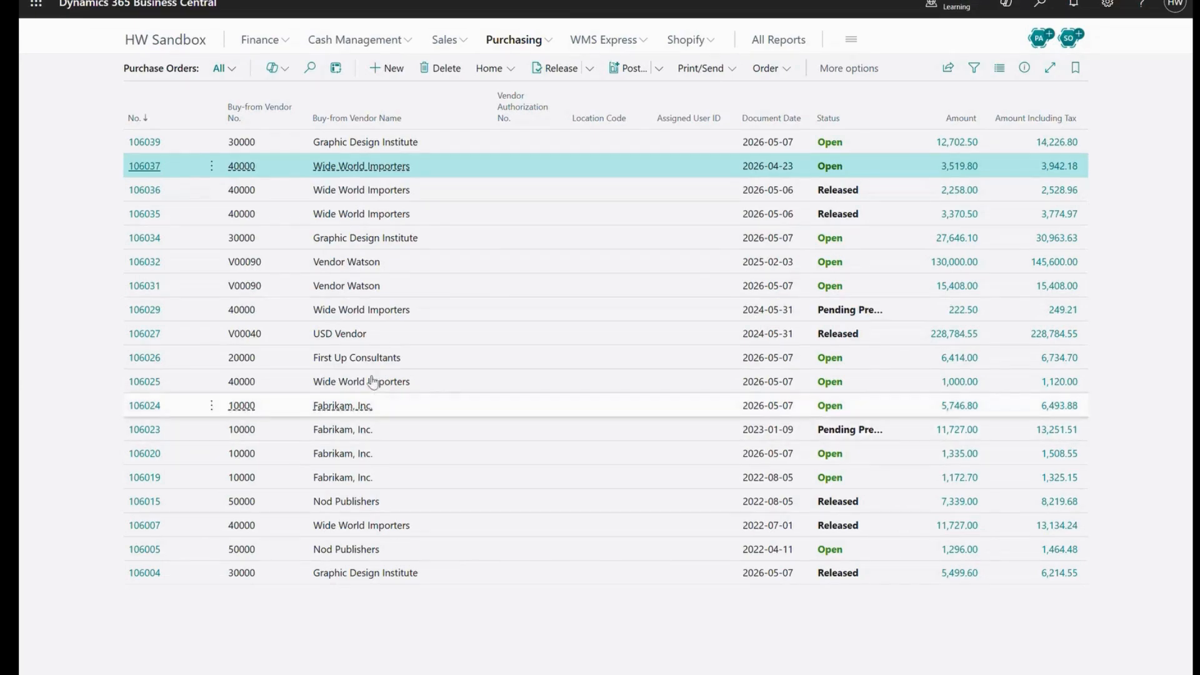
{"action": "left_click", "coordinate": [310, 68]}
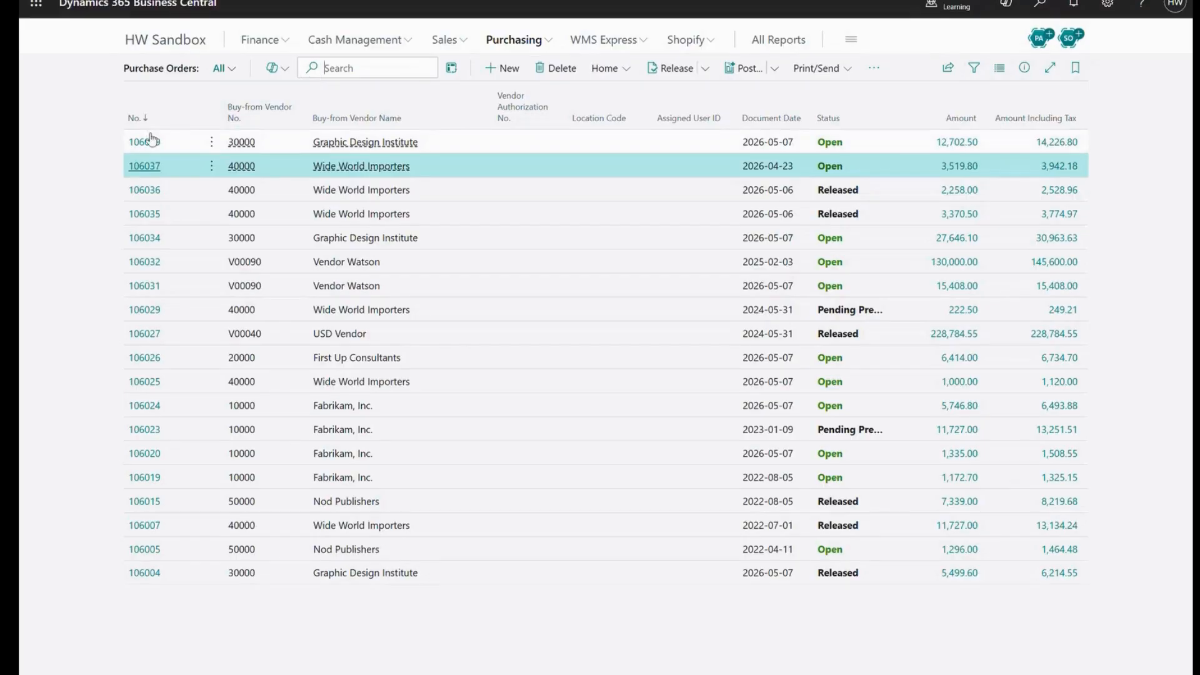
{"action": "left_click", "coordinate": [135, 119]}
{"action": "left_click", "coordinate": [134, 119]}
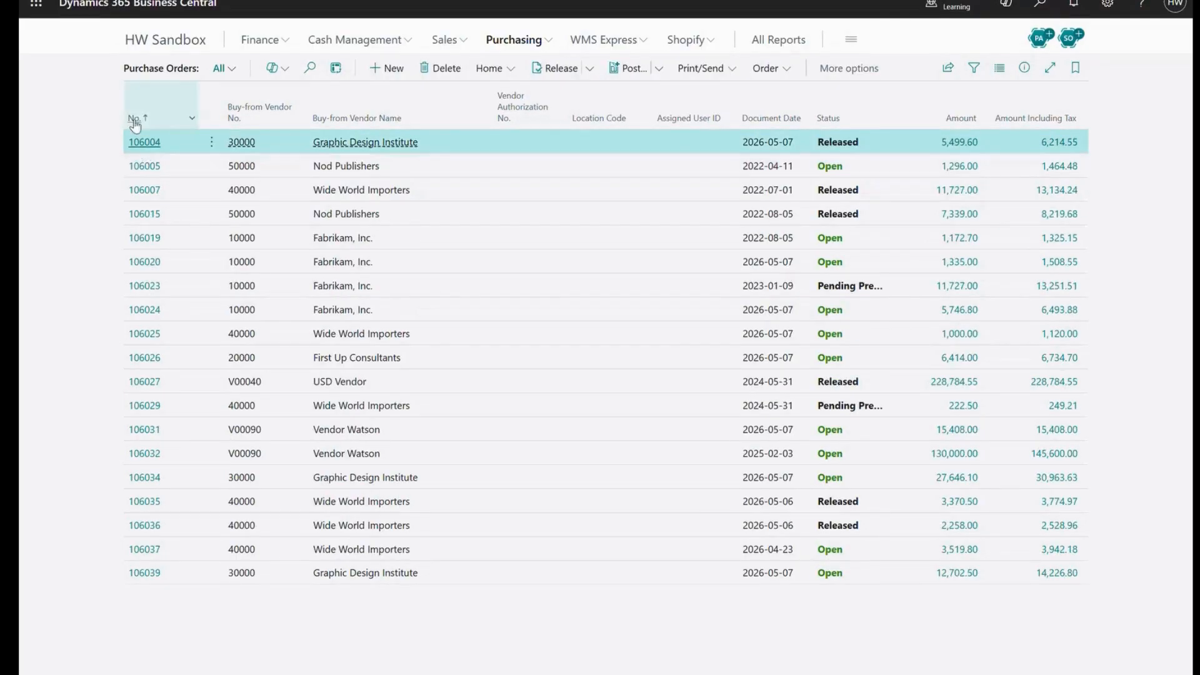
{"action": "left_click", "coordinate": [134, 121]}
{"action": "left_click", "coordinate": [151, 167]}
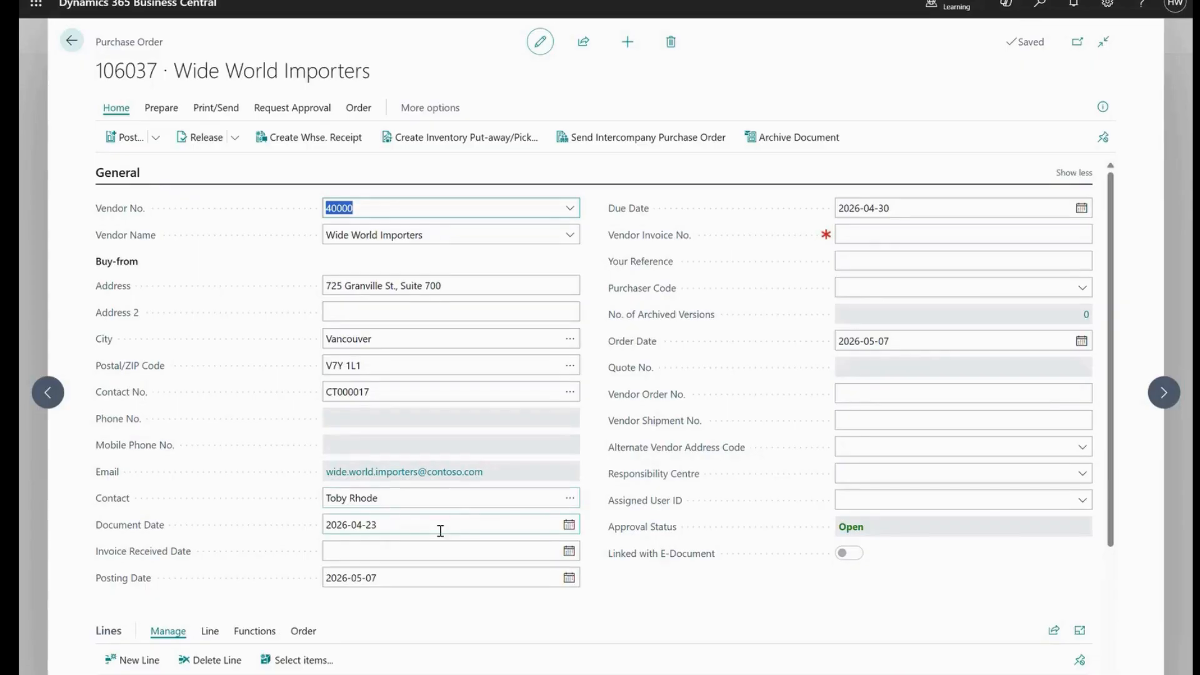
Check the line quantities on the Wide World Importers order and post it with the Receive option only.
{"action": "scroll", "coordinate": [590, 539], "scroll_direction": "down", "scroll_amount": 2}
{"action": "scroll", "coordinate": [590, 539], "scroll_direction": "down", "scroll_amount": 2}
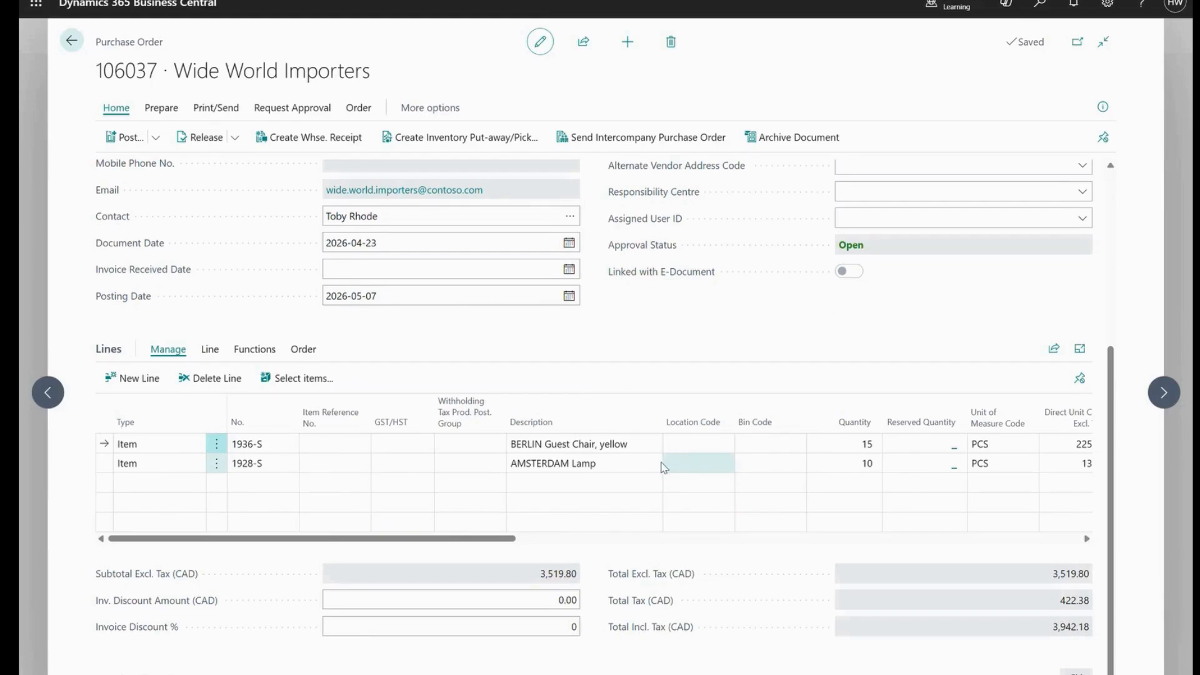
{"action": "left_click_drag", "start_coordinate": [416, 541], "coordinate": [599, 541]}
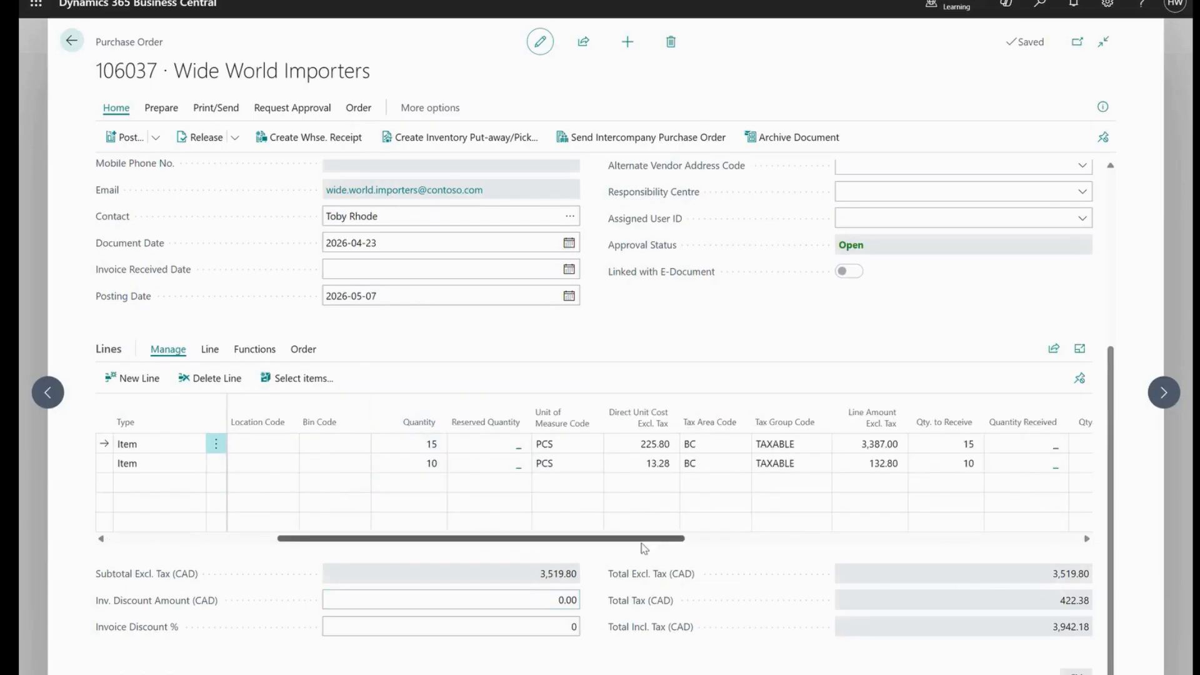
{"action": "left_click_drag", "start_coordinate": [671, 541], "coordinate": [797, 543]}
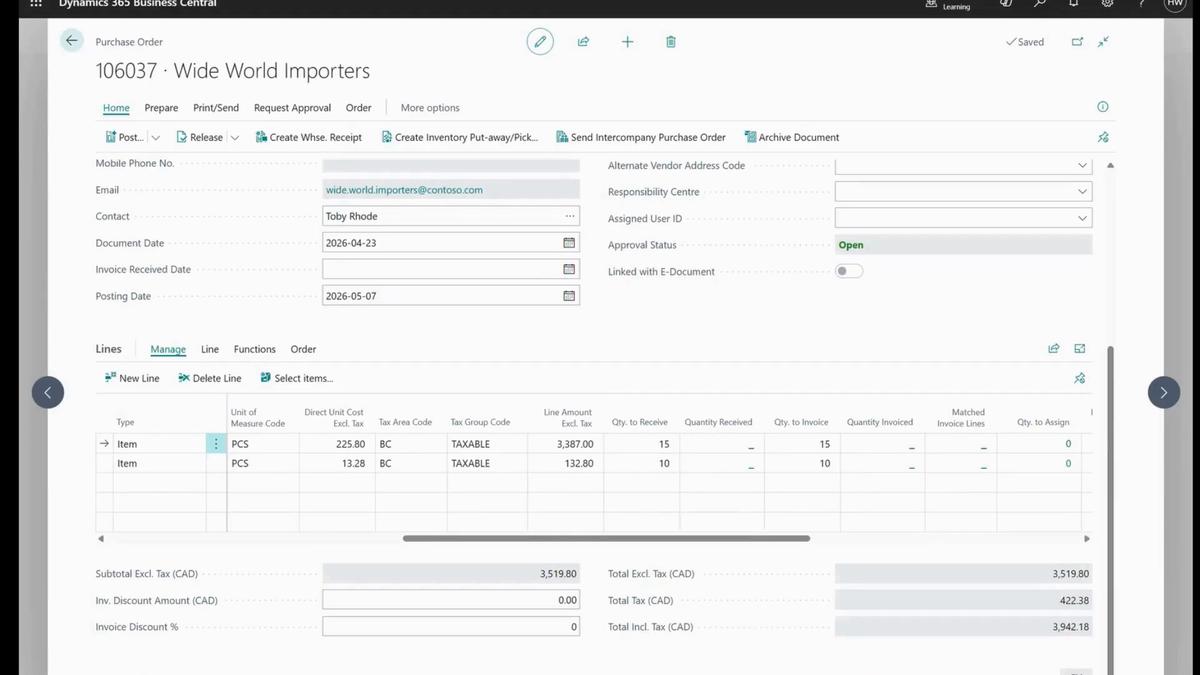
{"action": "left_click", "coordinate": [155, 137]}
{"action": "left_click", "coordinate": [134, 163]}
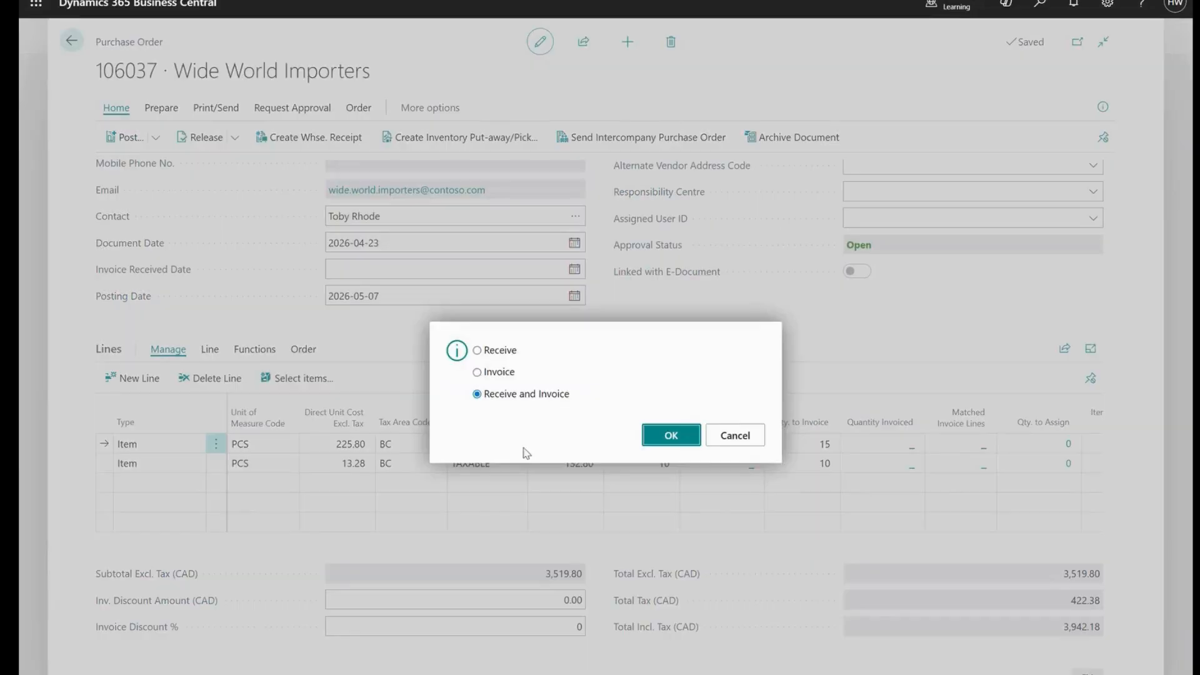
{"action": "left_click", "coordinate": [477, 351]}
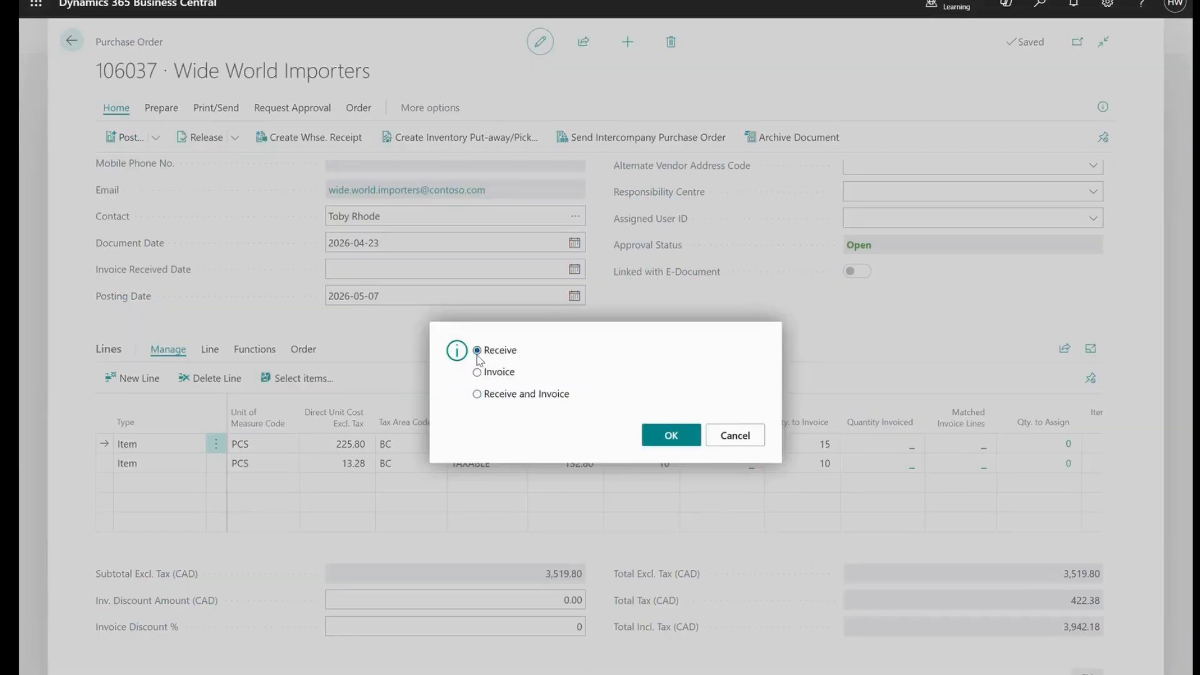
{"action": "left_click", "coordinate": [667, 436]}
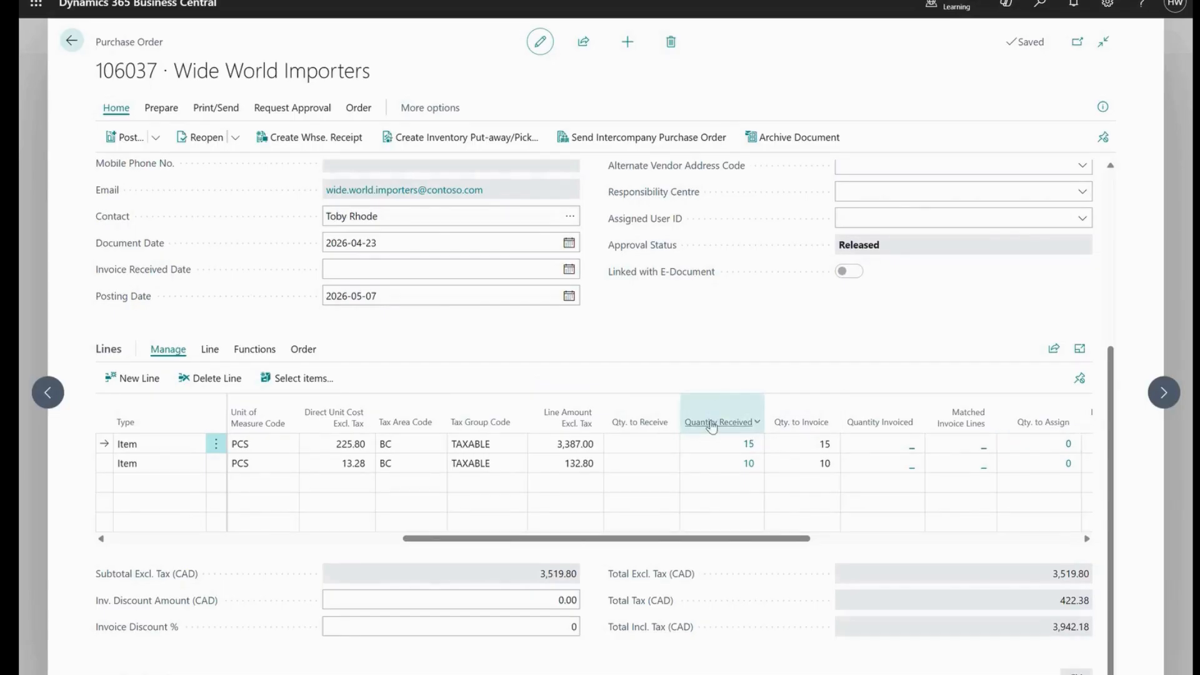
{"action": "mouse_move", "coordinate": [705, 422]}
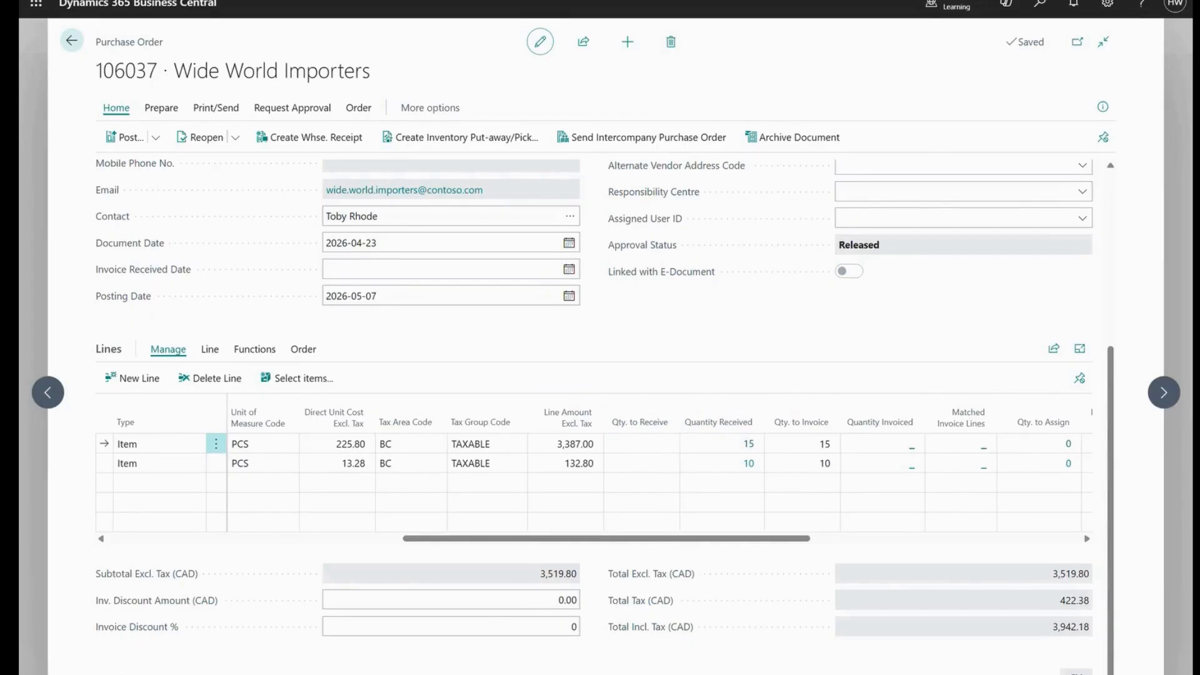
Open the newest Graphic Design Institute purchase order and set Qty. to Receive on the ATHENS Mobile Pedestal line to 10.
{"action": "left_click", "coordinate": [72, 40]}
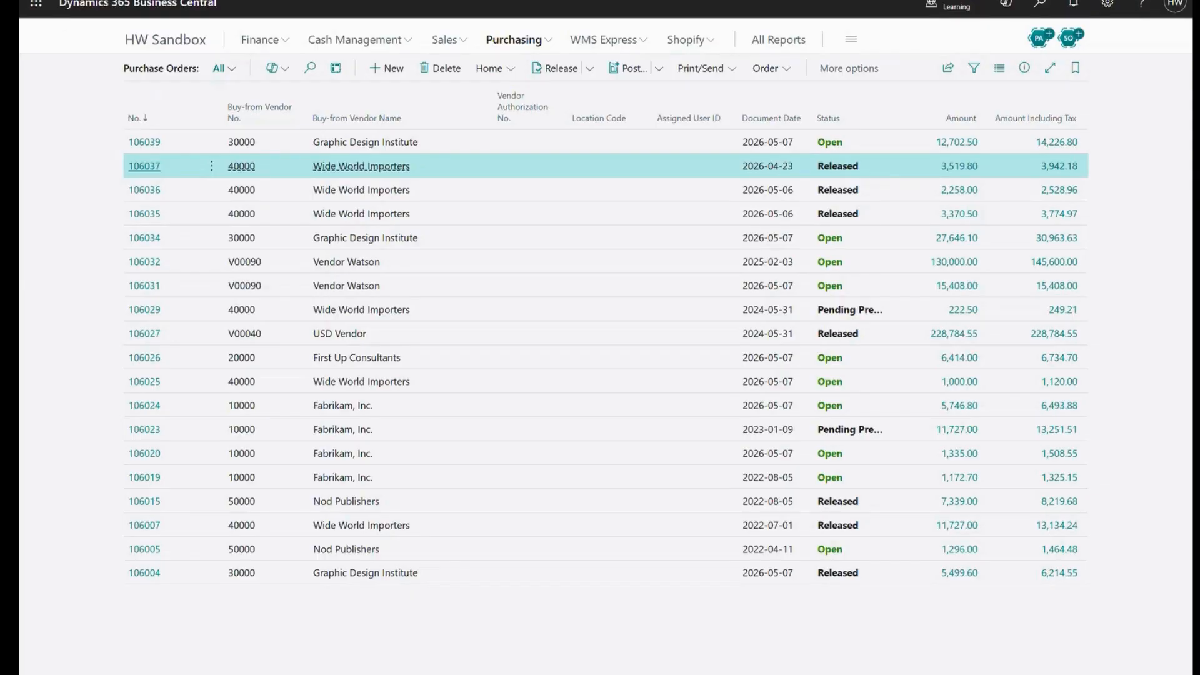
{"action": "left_click", "coordinate": [144, 148]}
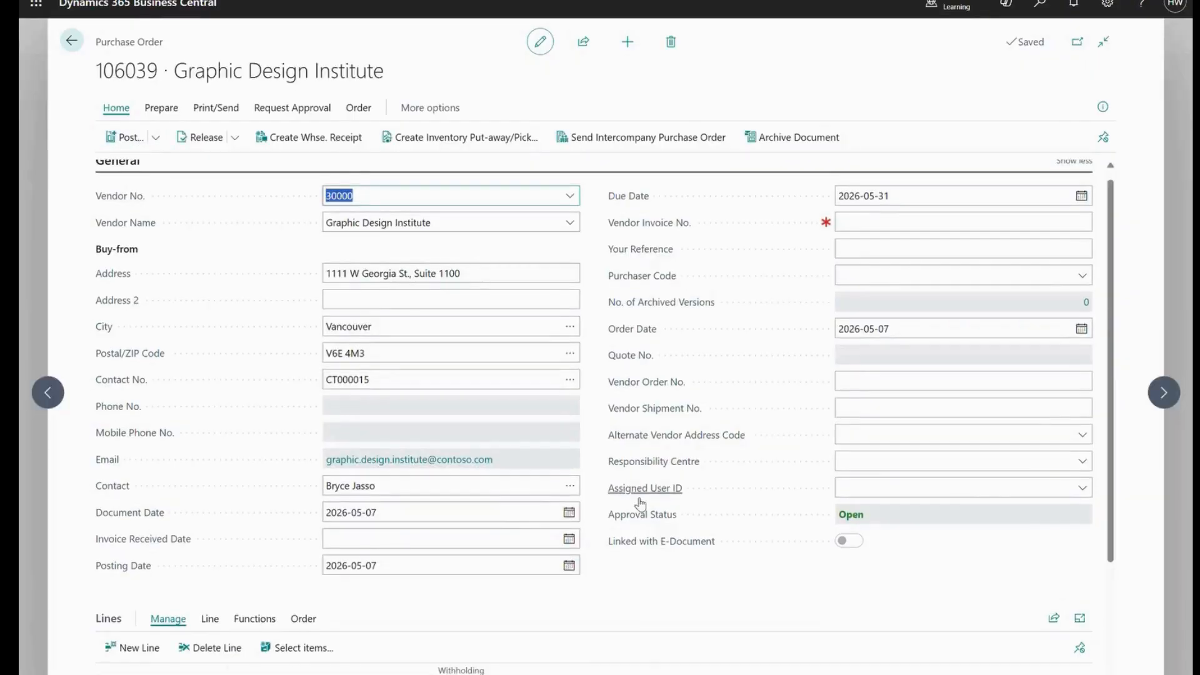
{"action": "scroll", "coordinate": [553, 613], "scroll_direction": "down", "scroll_amount": 3}
{"action": "left_click_drag", "start_coordinate": [463, 590], "coordinate": [500, 590]}
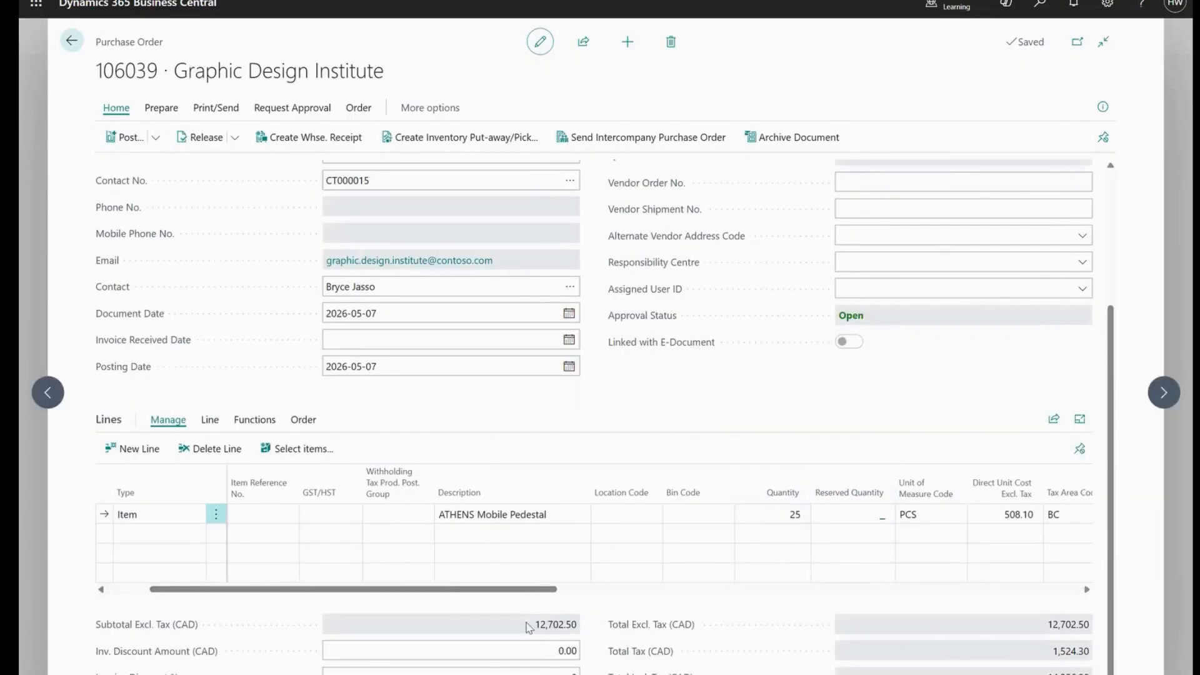
{"action": "left_click_drag", "start_coordinate": [533, 594], "coordinate": [767, 596]}
{"action": "left_click", "coordinate": [731, 512]}
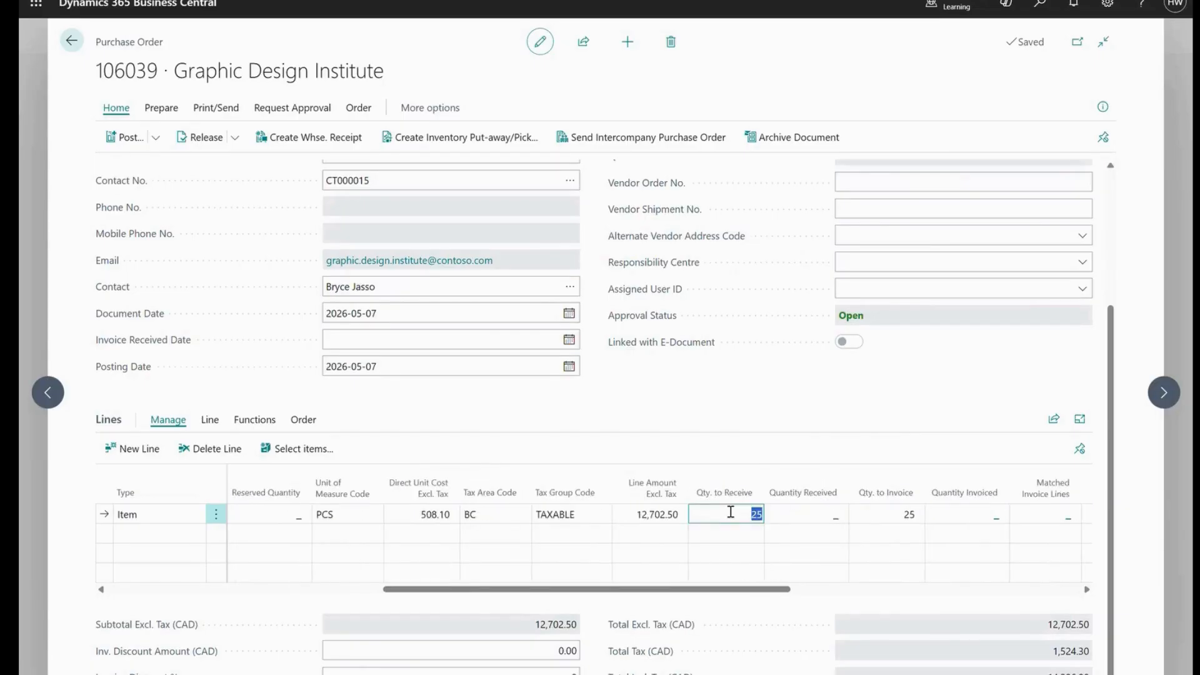
{"action": "type", "text": "10"}
{"action": "key", "text": "Tab"}
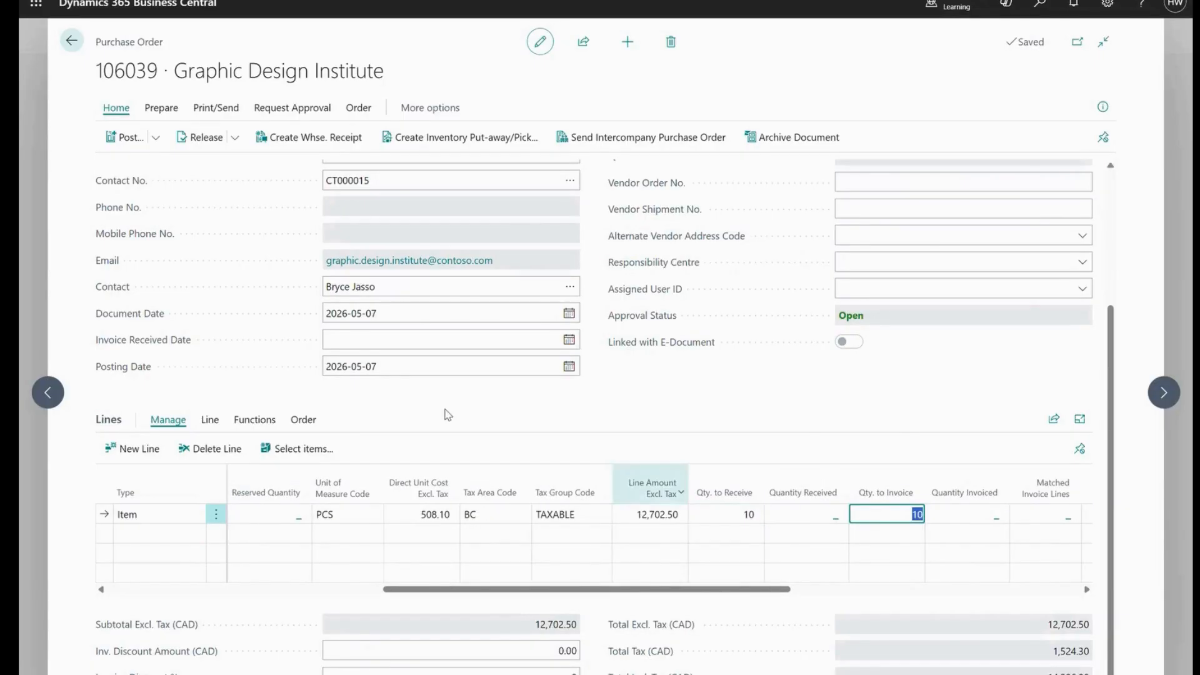
Post the partial receipt of 10 pedestals on the Graphic Design Institute order using the Receive option.
{"action": "left_click", "coordinate": [156, 140]}
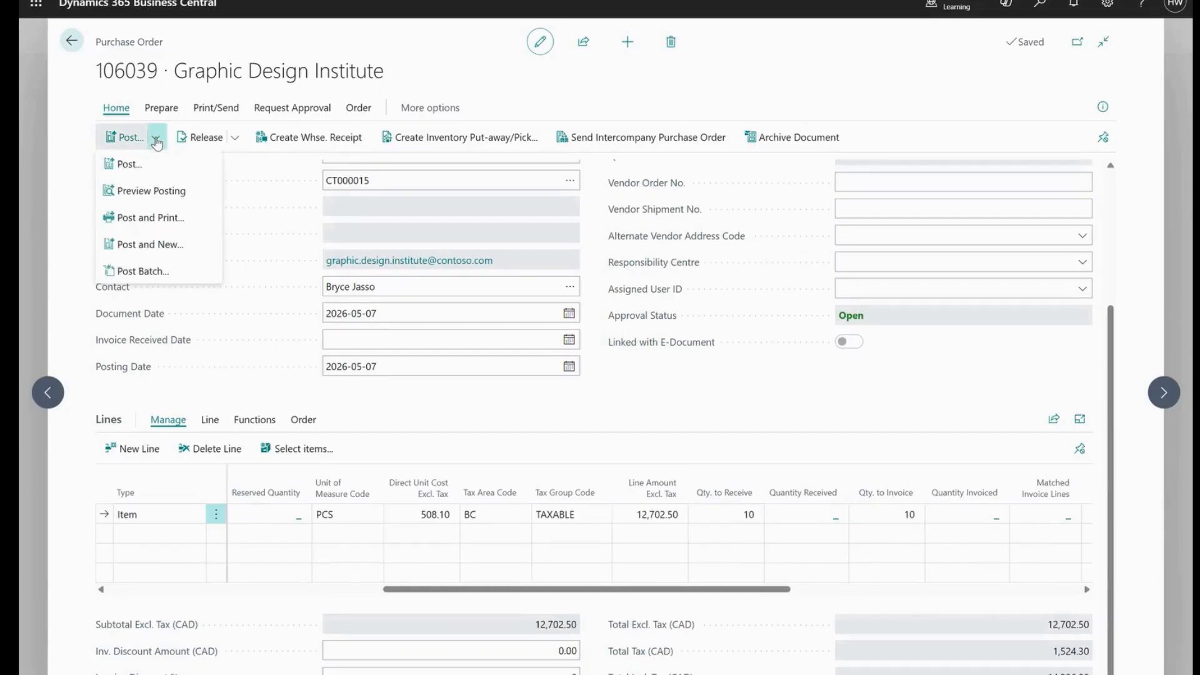
{"action": "left_click", "coordinate": [141, 170]}
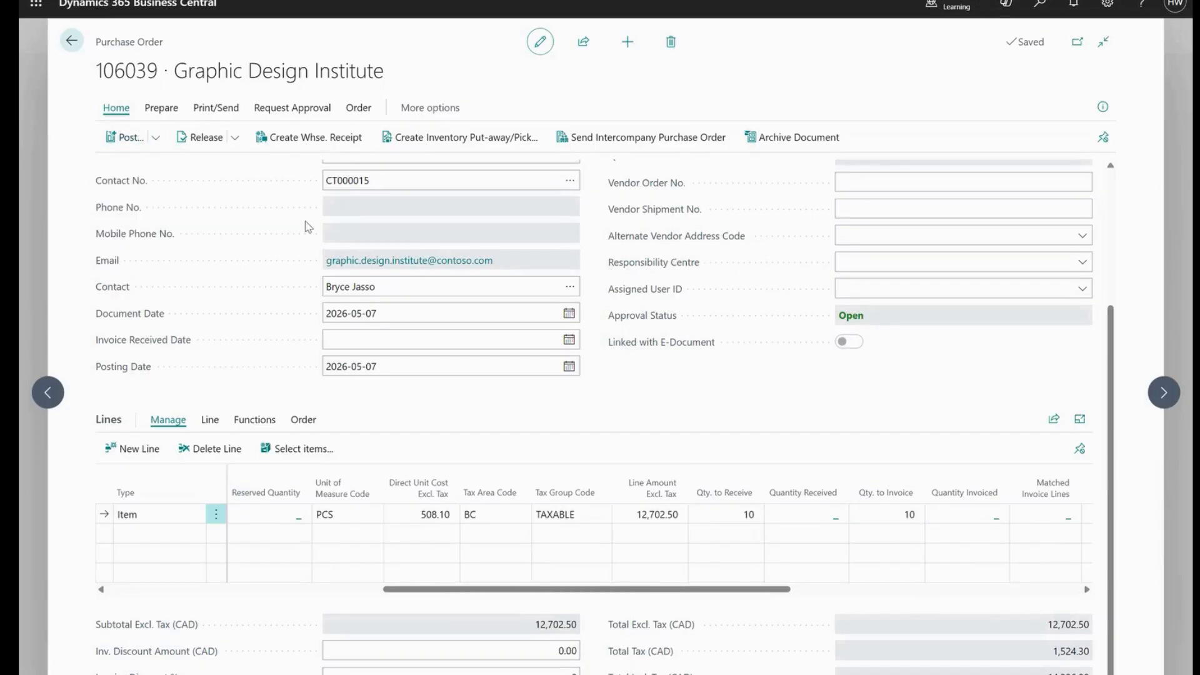
{"action": "left_click", "coordinate": [477, 350]}
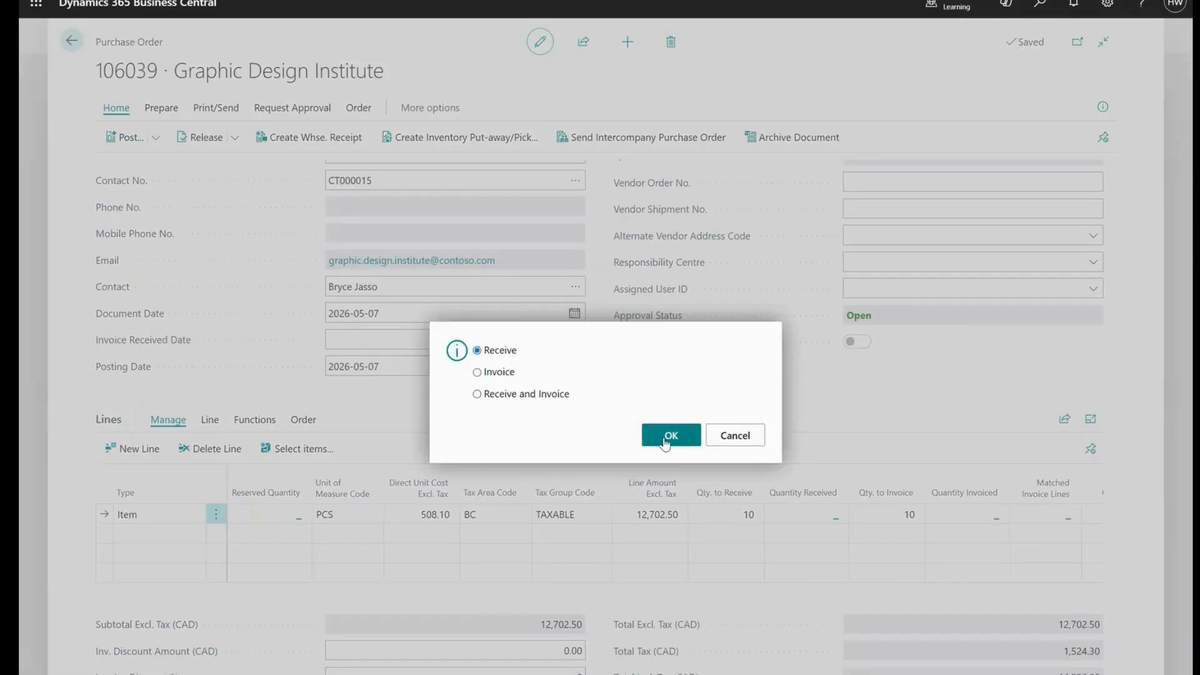
{"action": "left_click", "coordinate": [643, 438]}
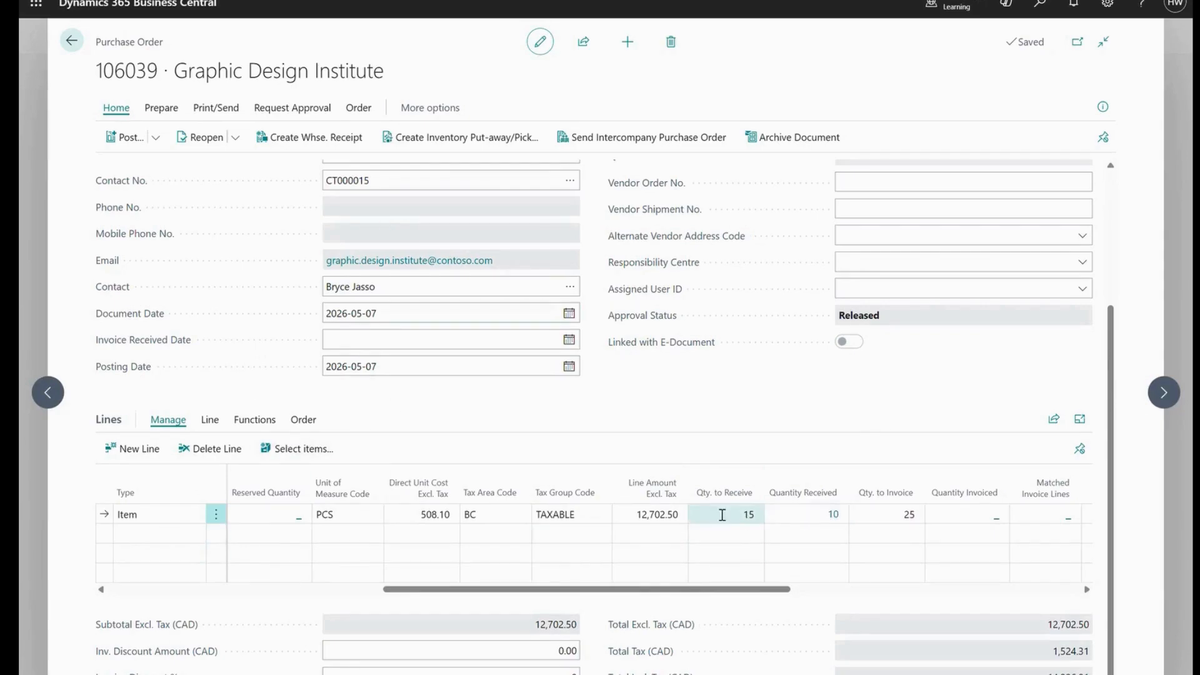
Post the remaining quantity on the Graphic Design Institute order with the Receive option.
{"action": "left_click", "coordinate": [154, 139]}
{"action": "left_click", "coordinate": [144, 164]}
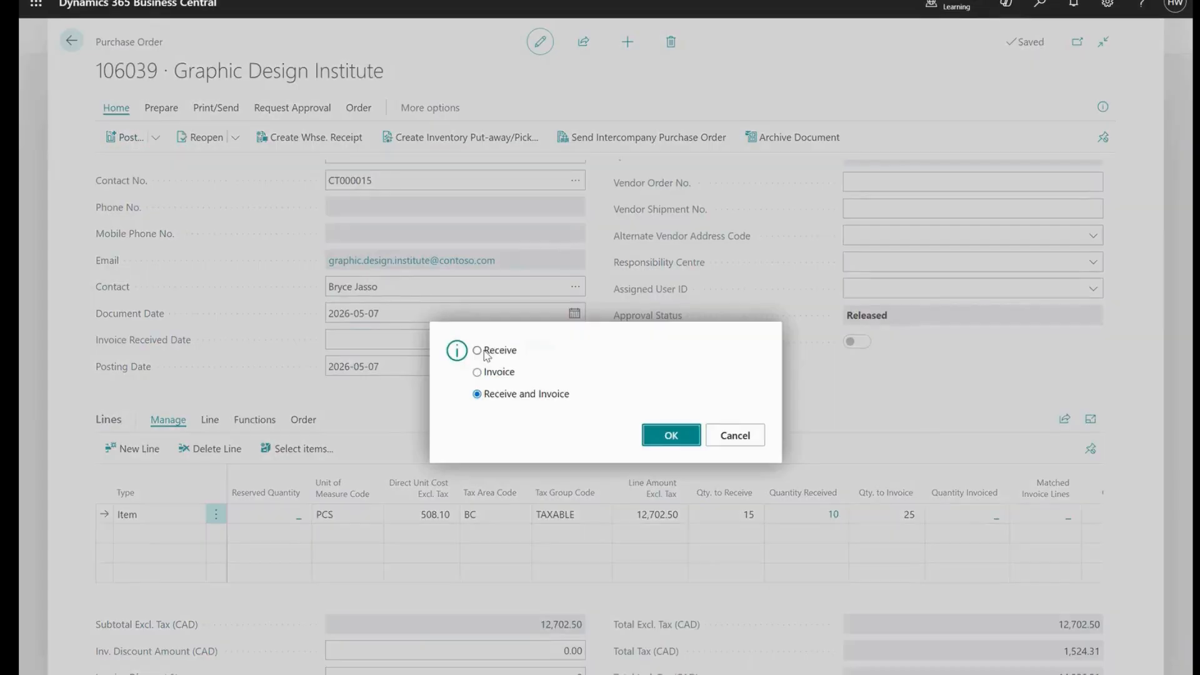
{"action": "left_click", "coordinate": [496, 350]}
{"action": "left_click", "coordinate": [677, 437]}
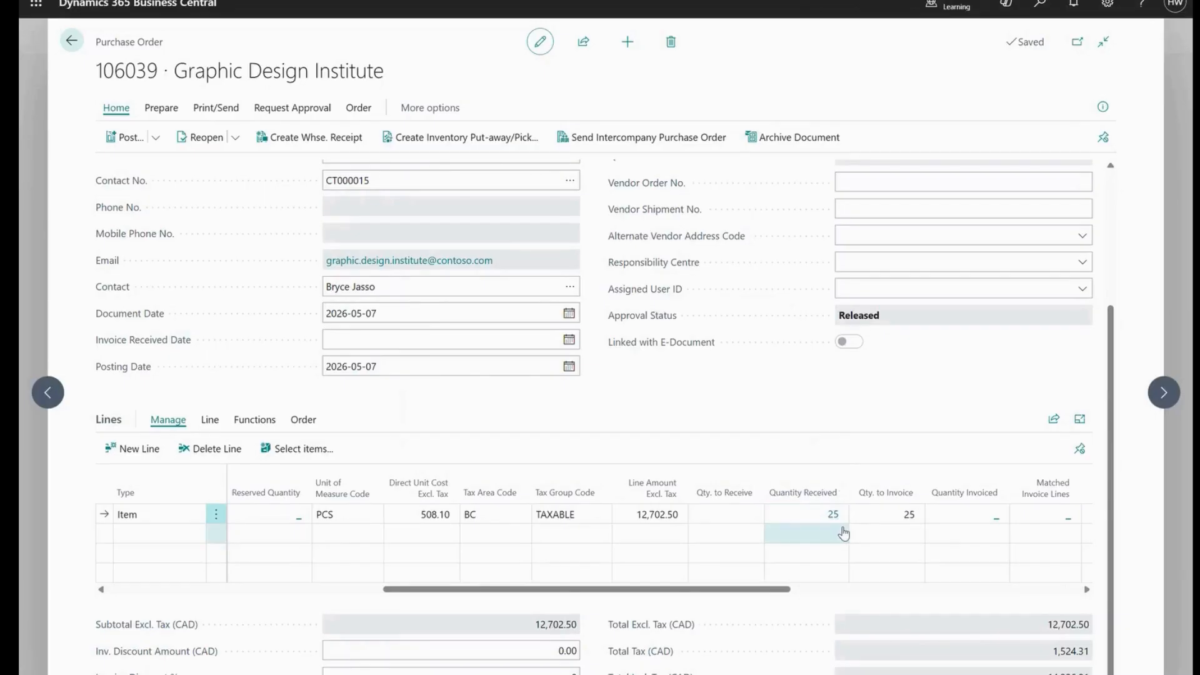
Review the received quantity on each of the order's two posted purchase receipts, then return to the order.
{"action": "left_click", "coordinate": [358, 111]}
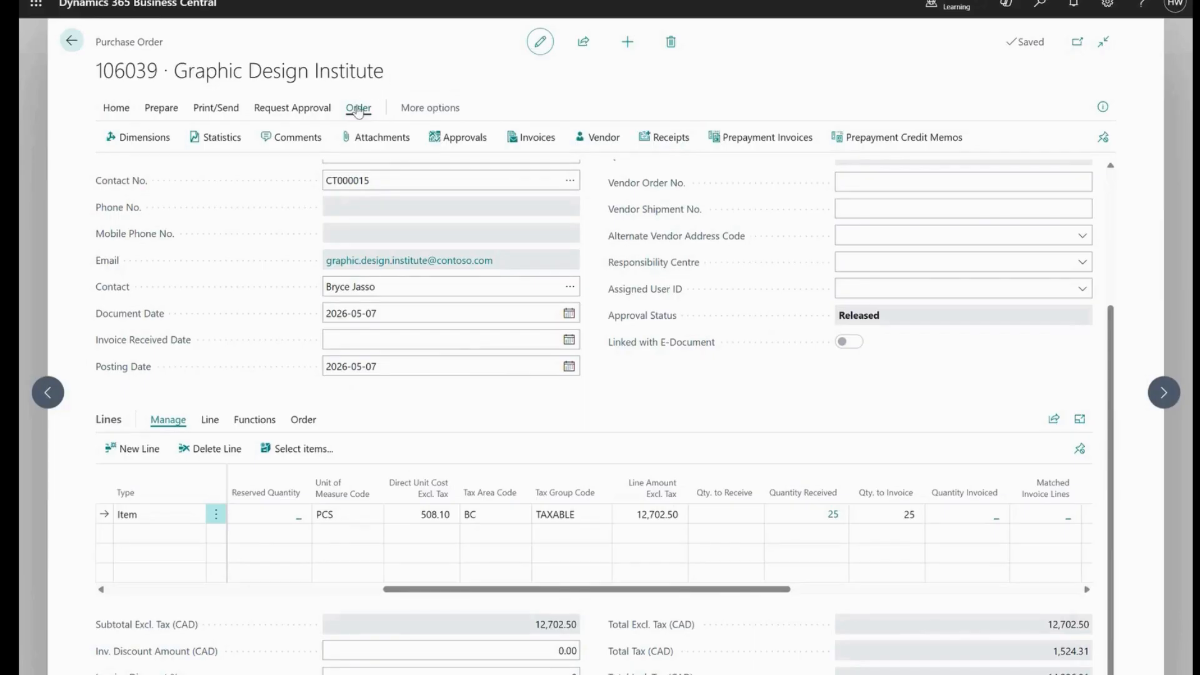
{"action": "left_click", "coordinate": [663, 144]}
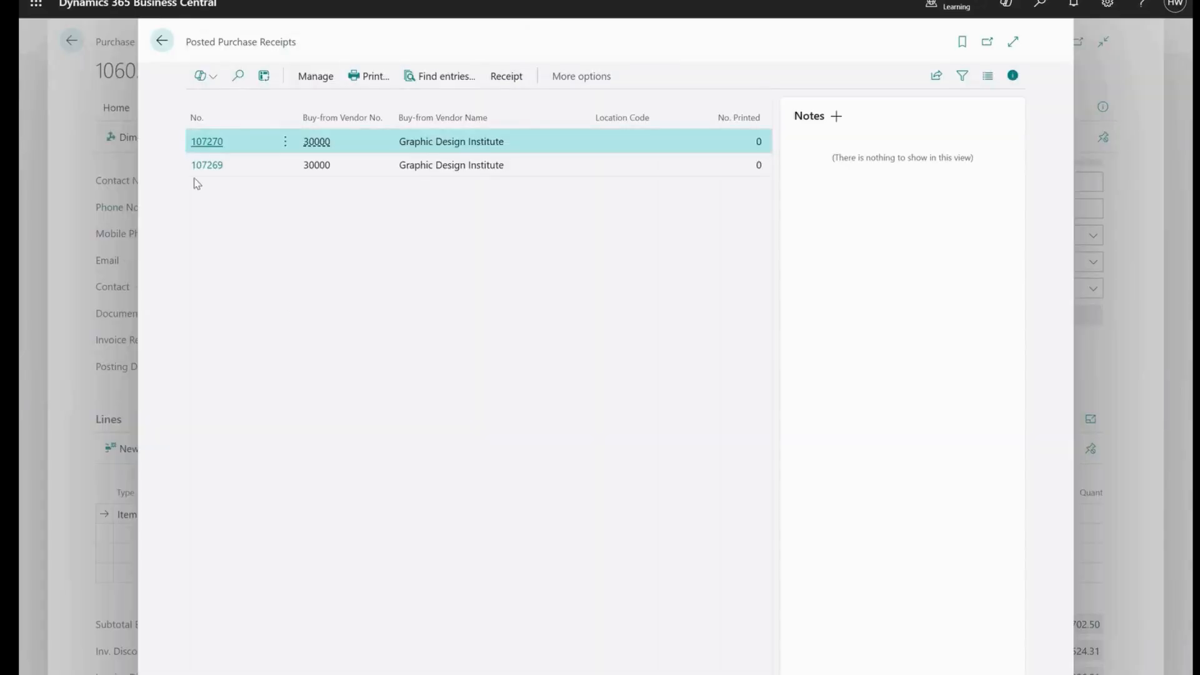
{"action": "left_click", "coordinate": [199, 147]}
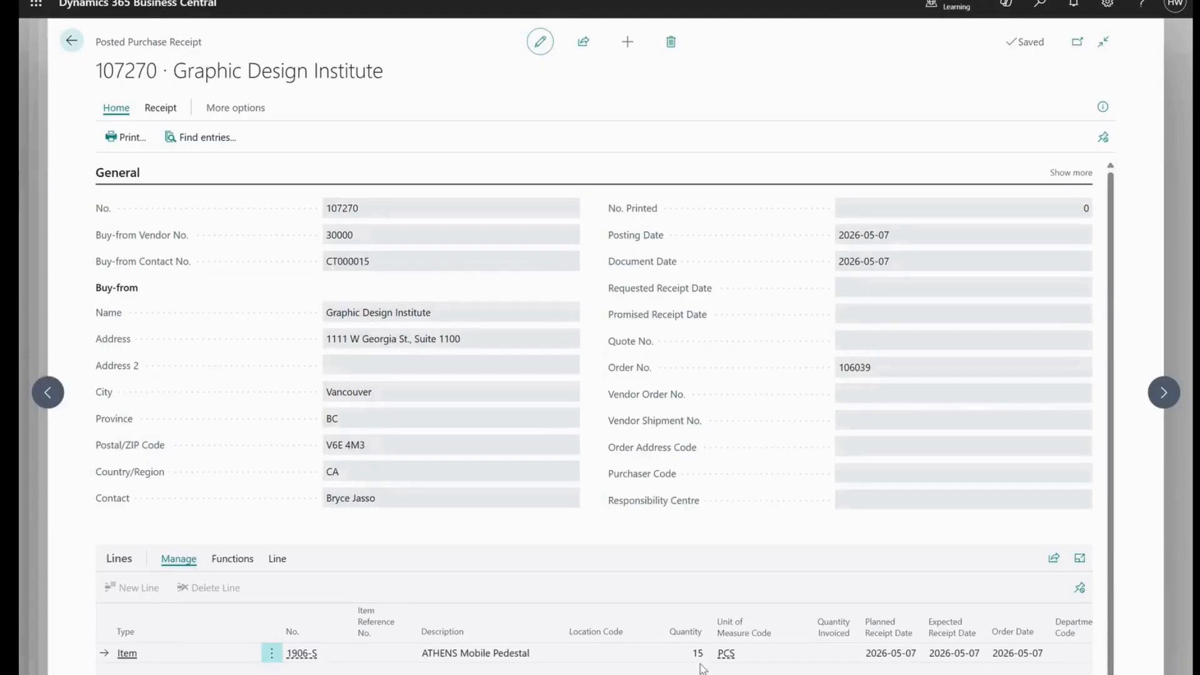
{"action": "left_click", "coordinate": [72, 41]}
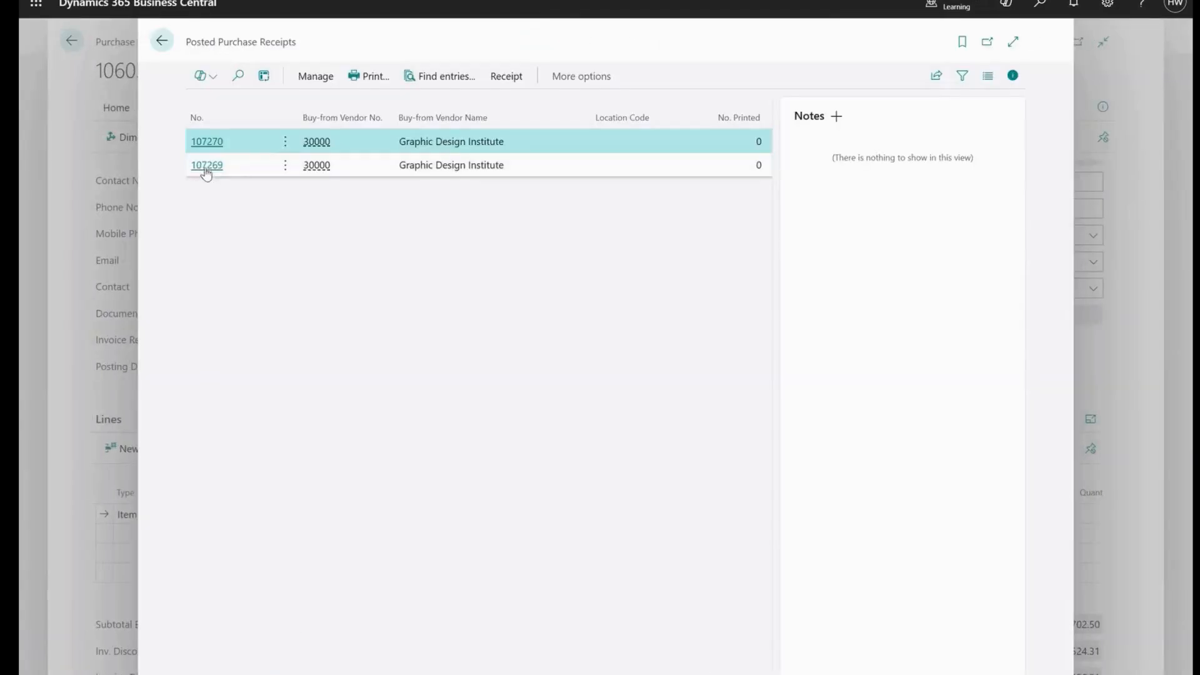
{"action": "left_click", "coordinate": [205, 167]}
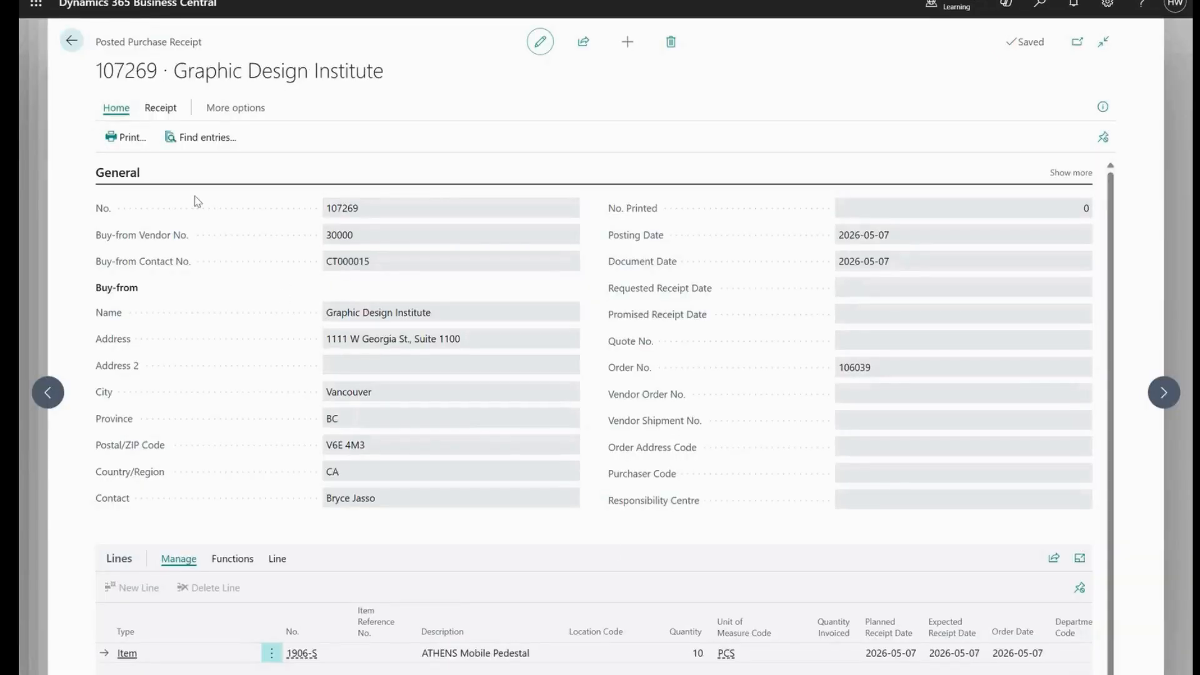
{"action": "left_click", "coordinate": [73, 46]}
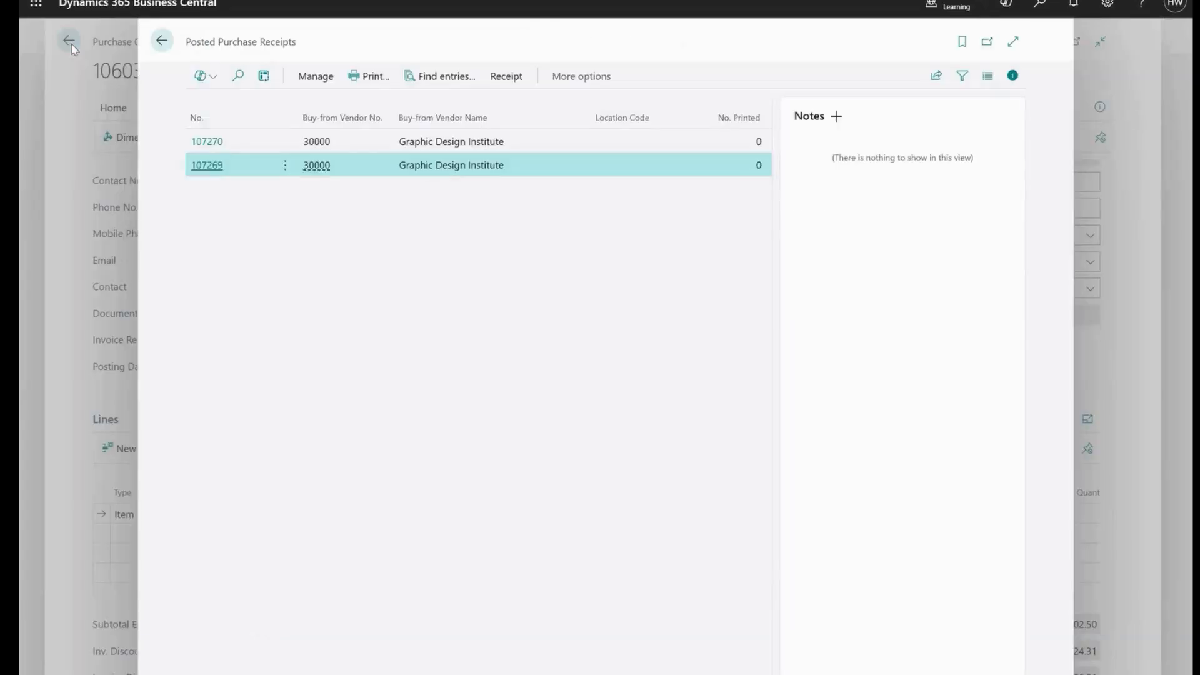
{"action": "left_click", "coordinate": [163, 42]}
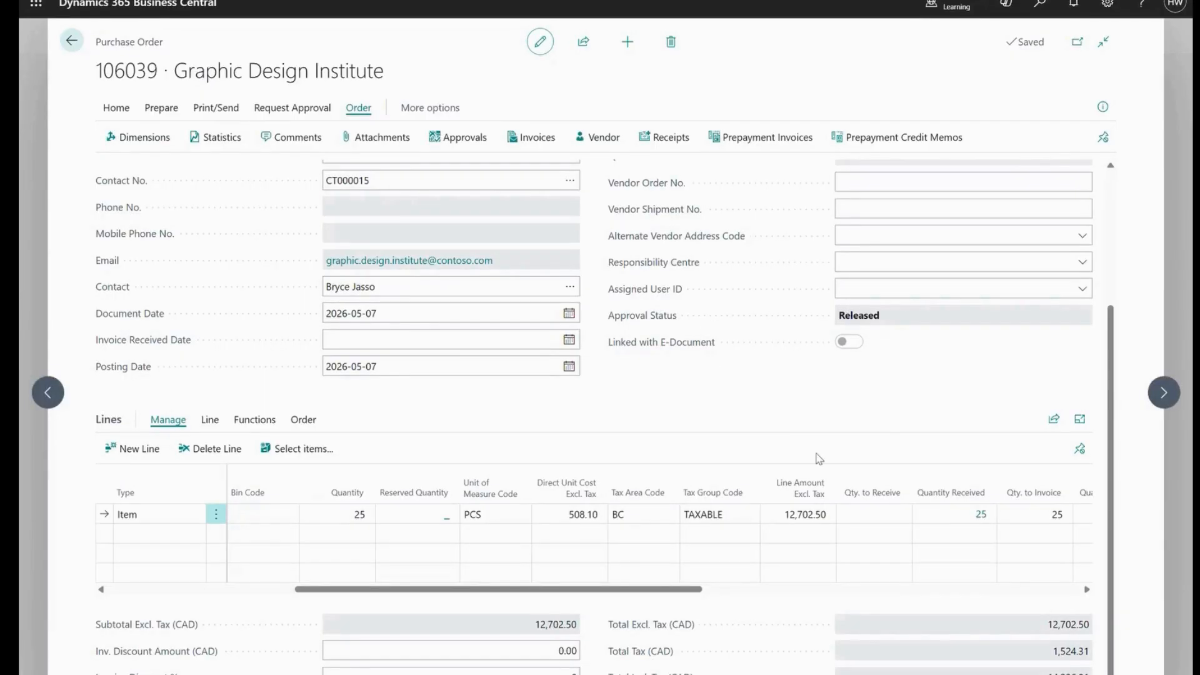
Undo the receipt of the ATHENS Mobile Pedestal line on the order's most recent posted purchase receipt.
{"action": "left_click", "coordinate": [673, 141]}
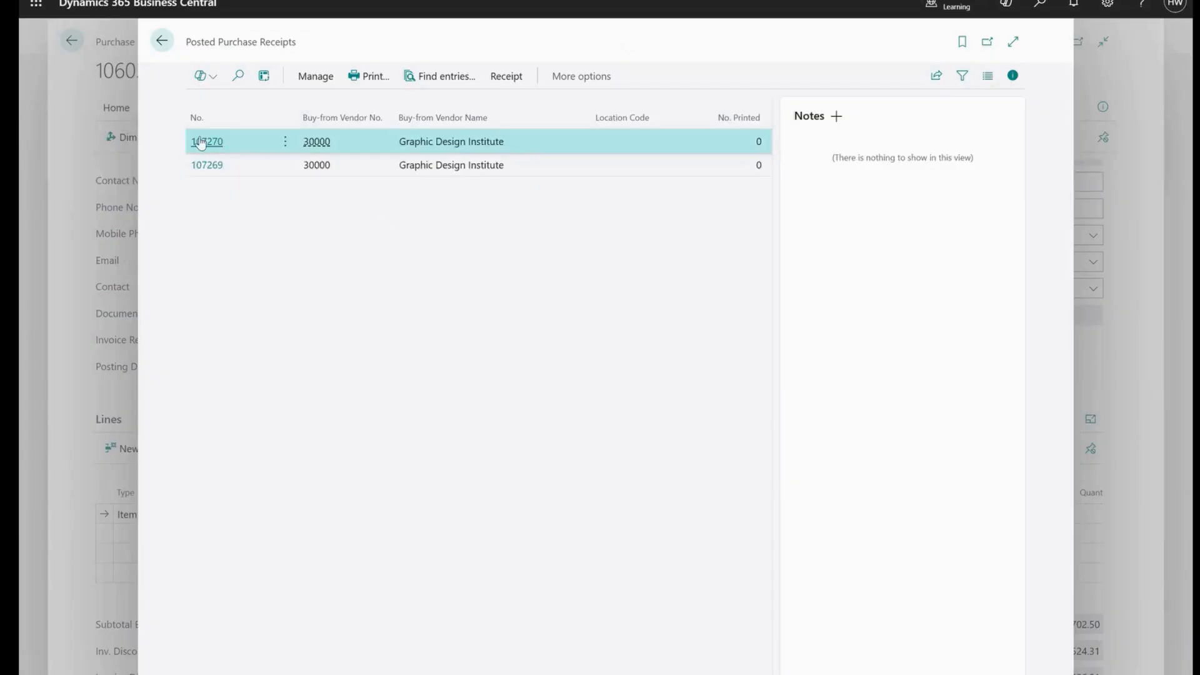
{"action": "left_click", "coordinate": [202, 142]}
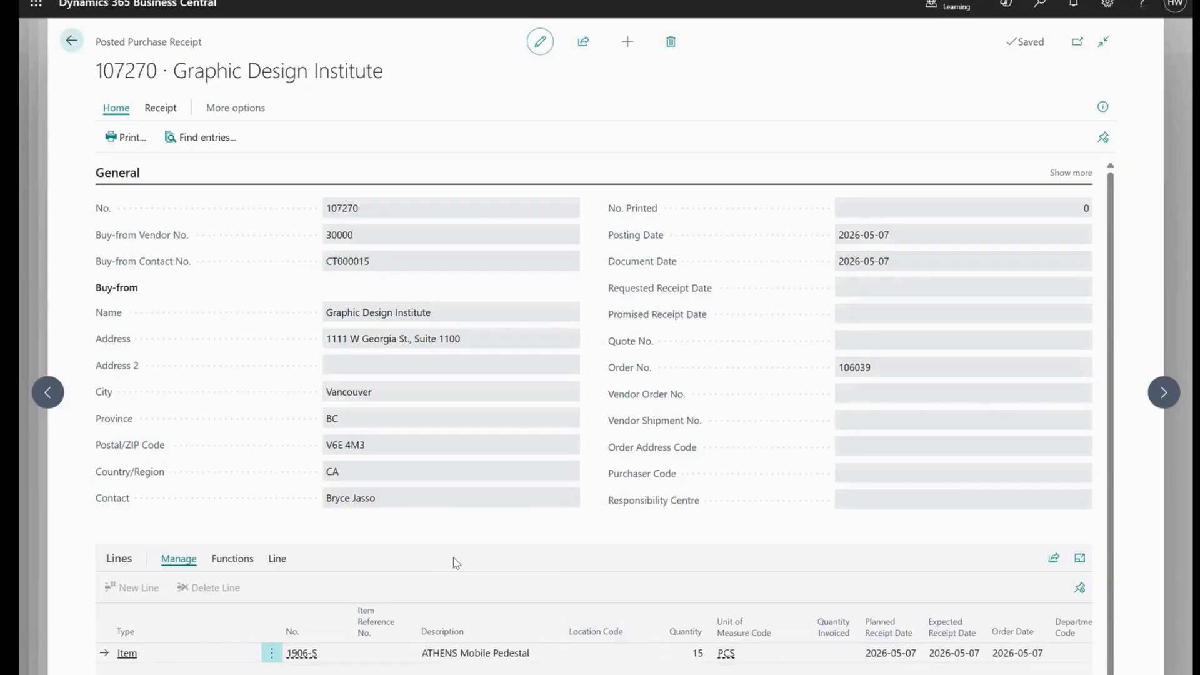
{"action": "left_click", "coordinate": [235, 566]}
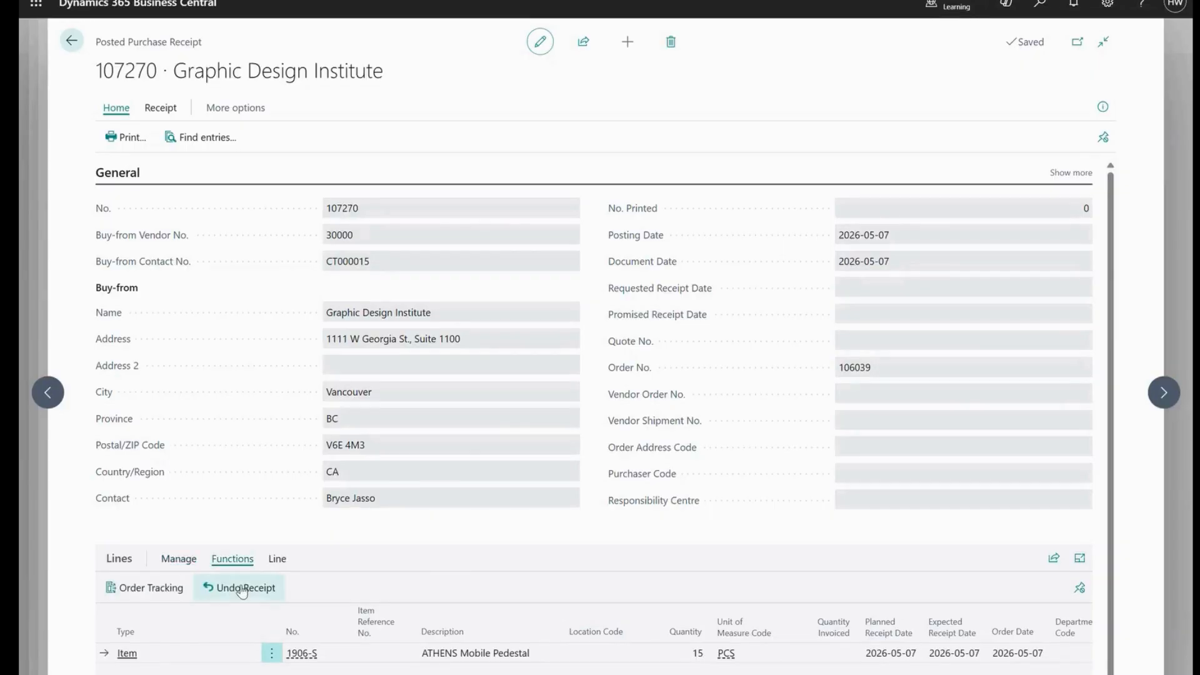
{"action": "left_click", "coordinate": [243, 588]}
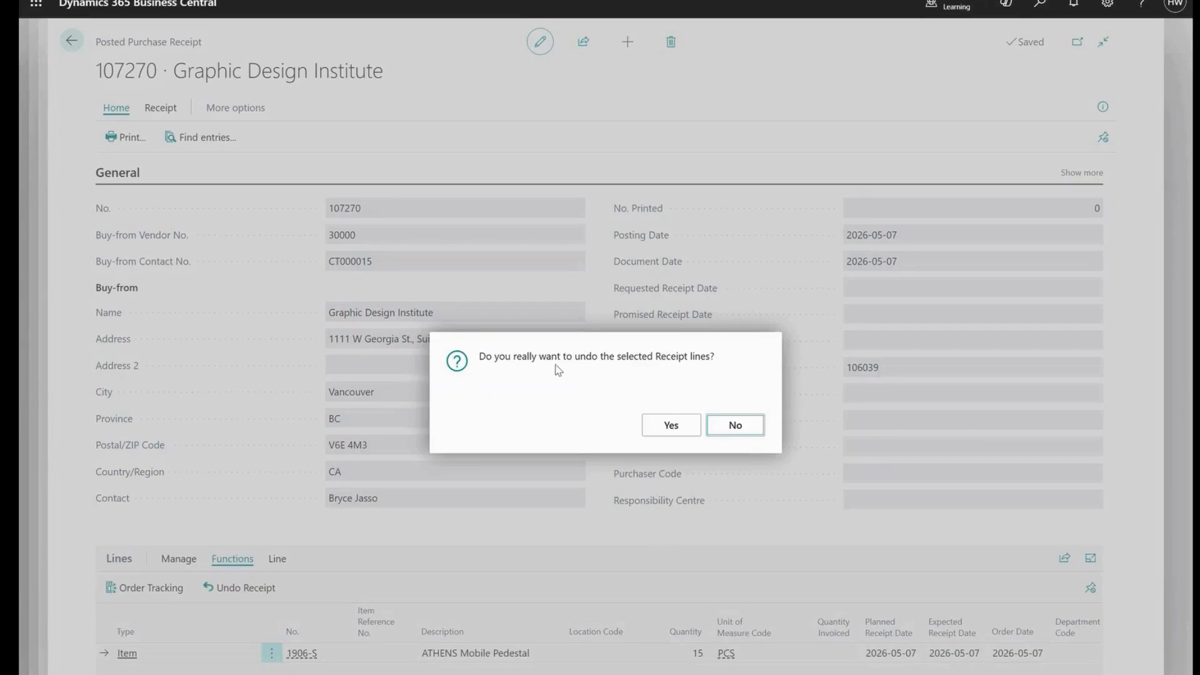
{"action": "left_click", "coordinate": [656, 430]}
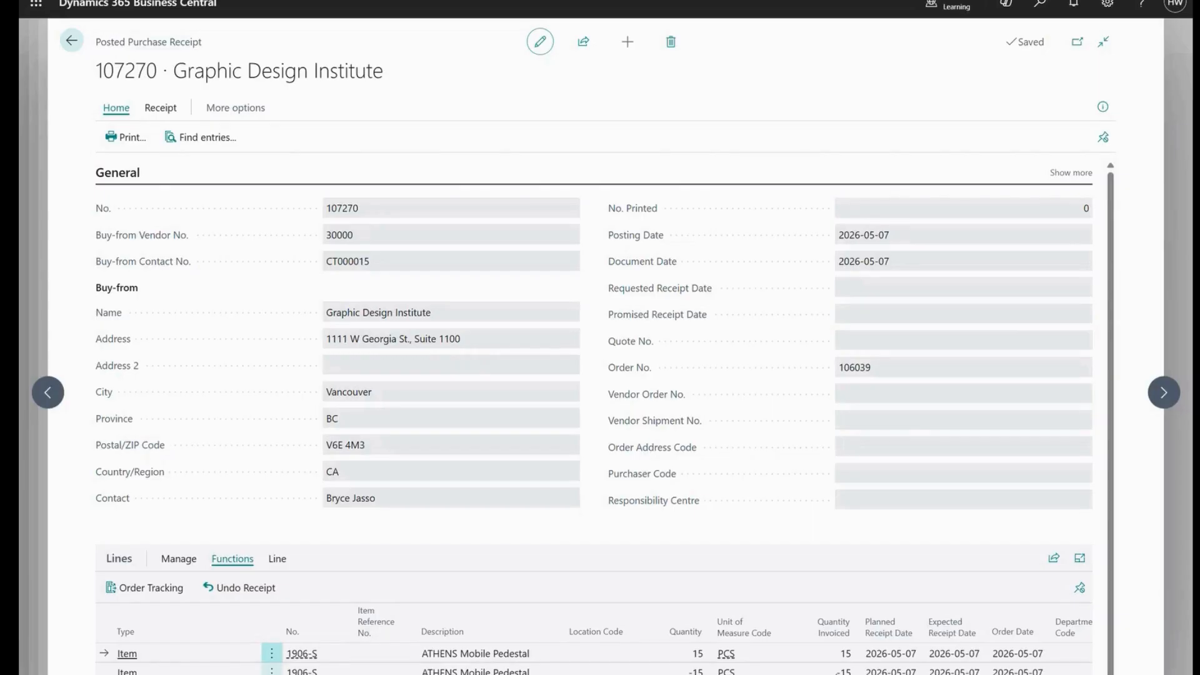
Return to the Graphic Design Institute purchase order and set the item line's Qty. to Receive to 10.
{"action": "left_click", "coordinate": [70, 39]}
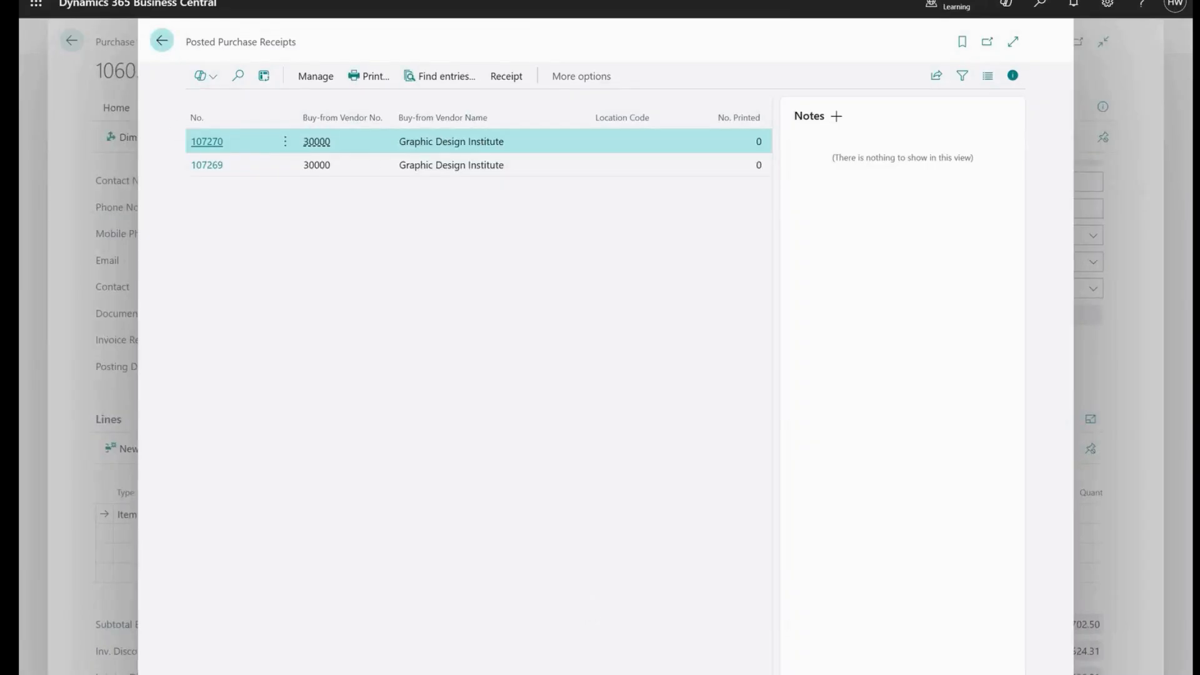
{"action": "left_click", "coordinate": [162, 41]}
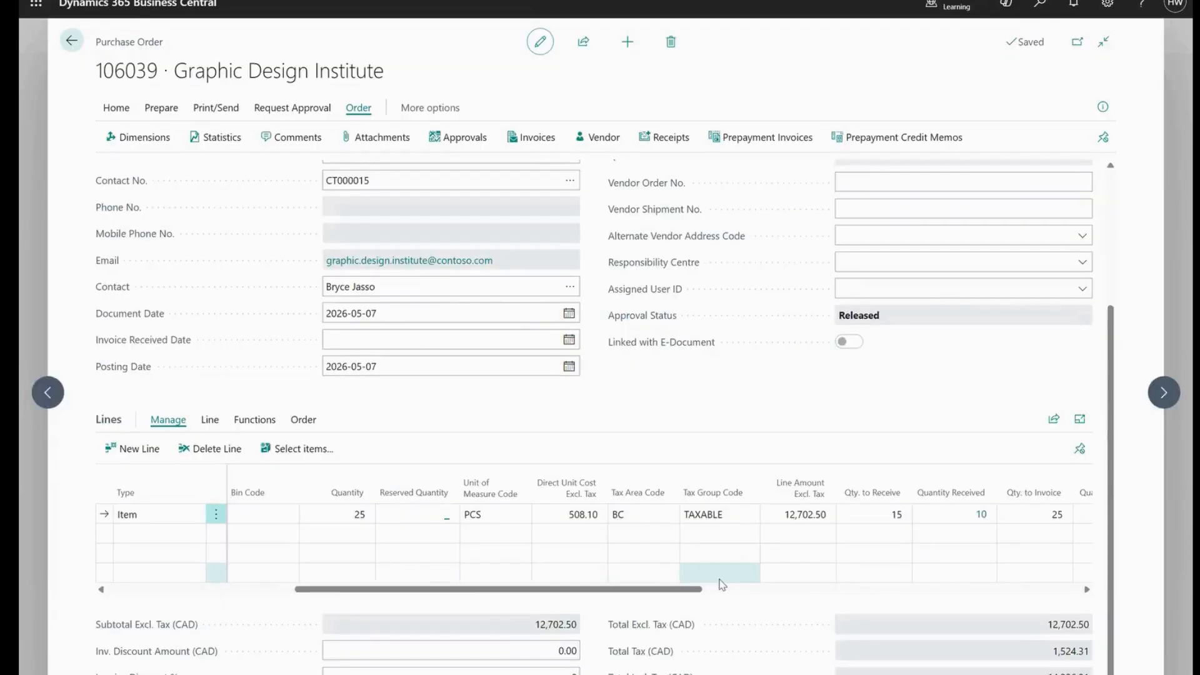
{"action": "scroll", "coordinate": [722, 585], "scroll_direction": "right", "scroll_amount": 5}
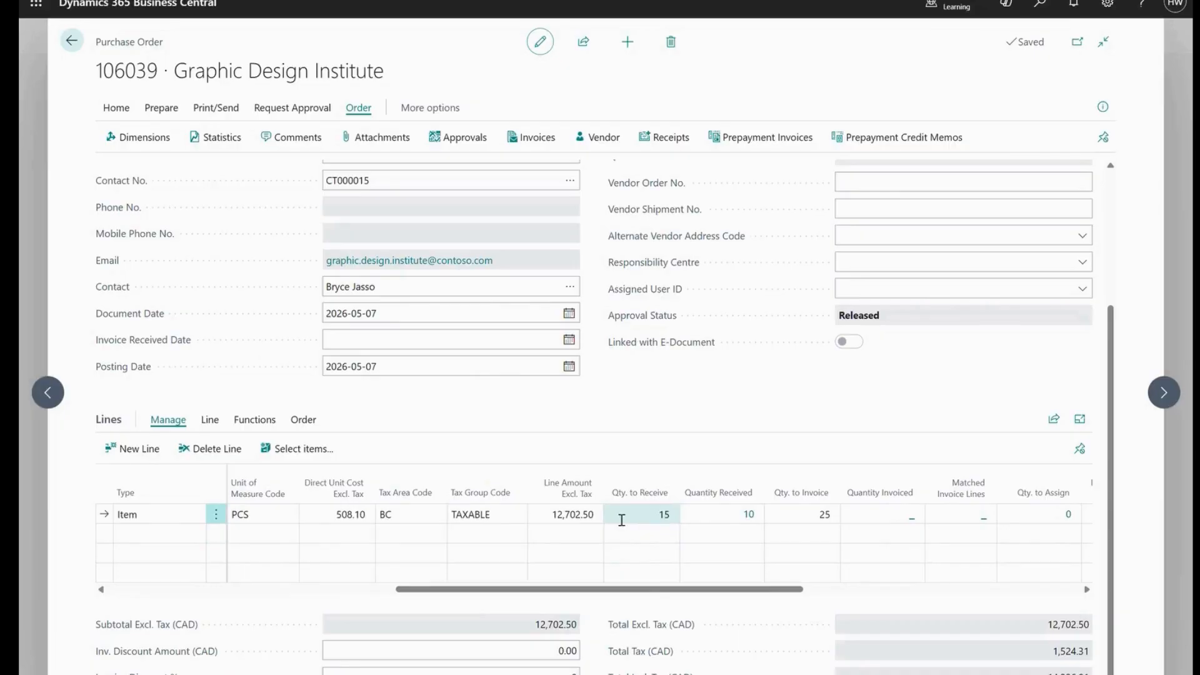
{"action": "left_click", "coordinate": [622, 519]}
{"action": "type", "text": "10"}
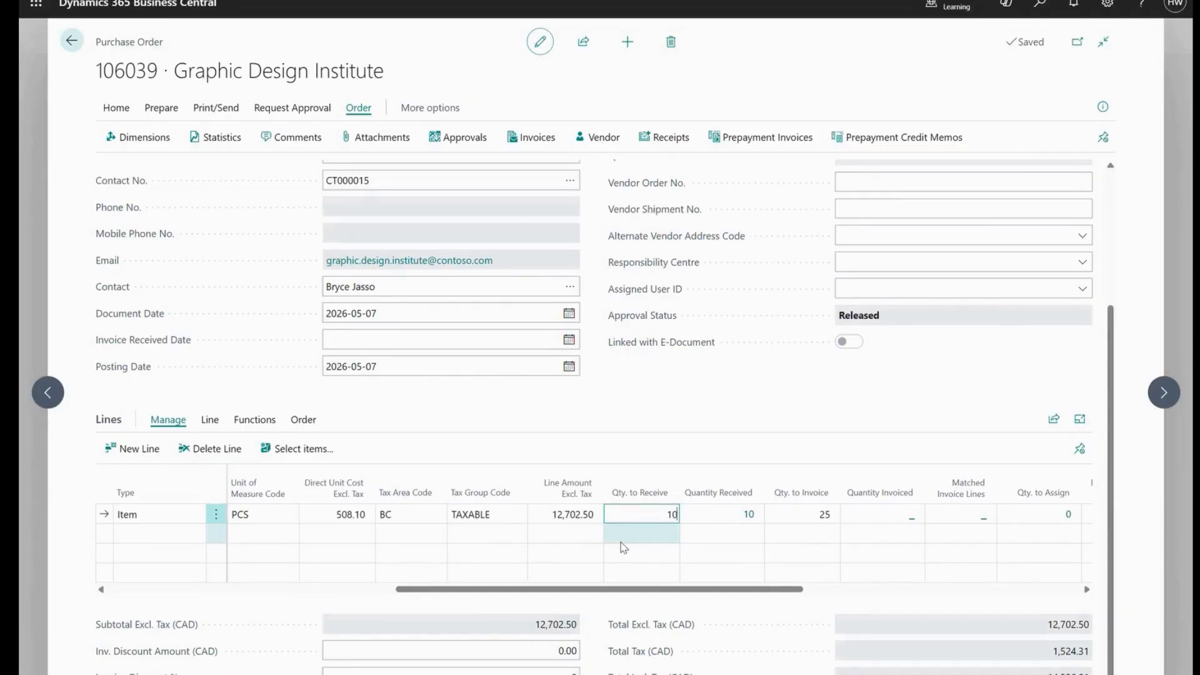
{"action": "key", "text": "Tab"}
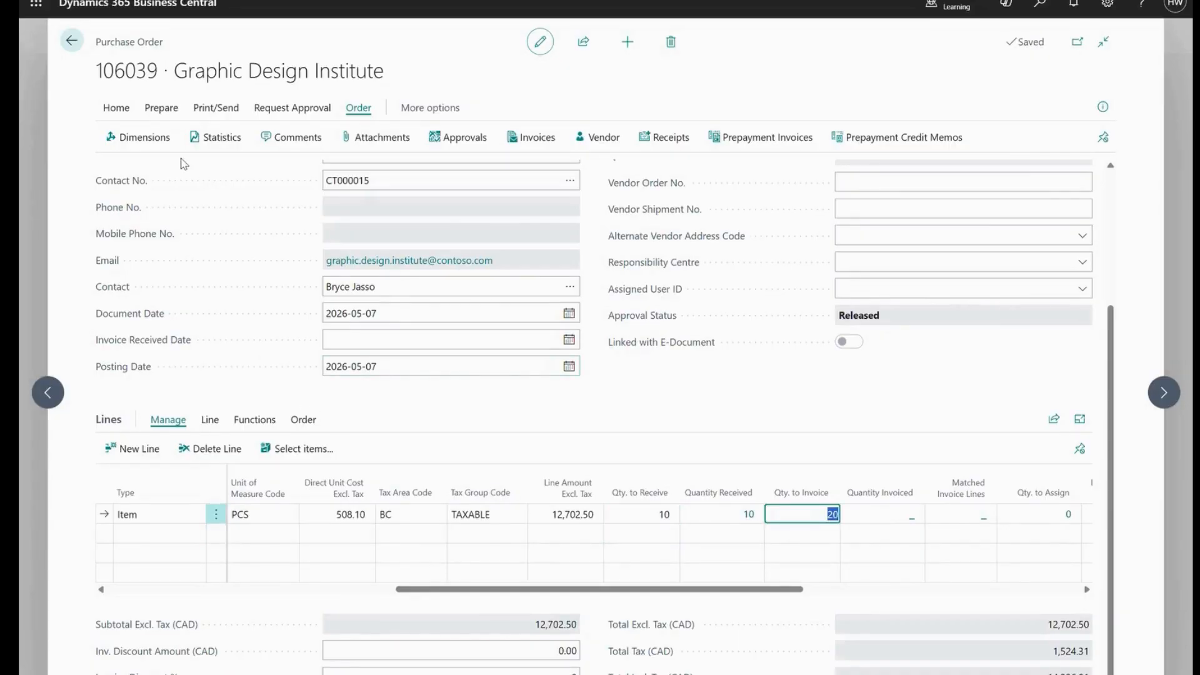
Post the receipt of 10 pieces on the purchase order using the Receive option.
{"action": "left_click", "coordinate": [116, 109]}
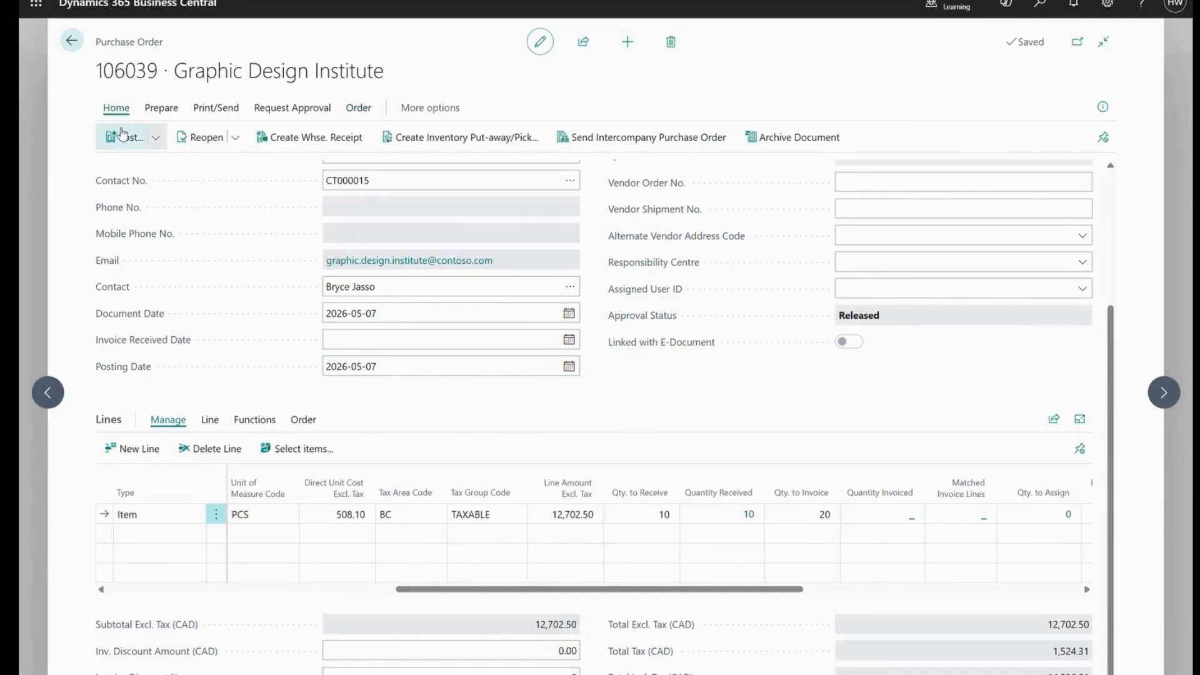
{"action": "left_click", "coordinate": [121, 138]}
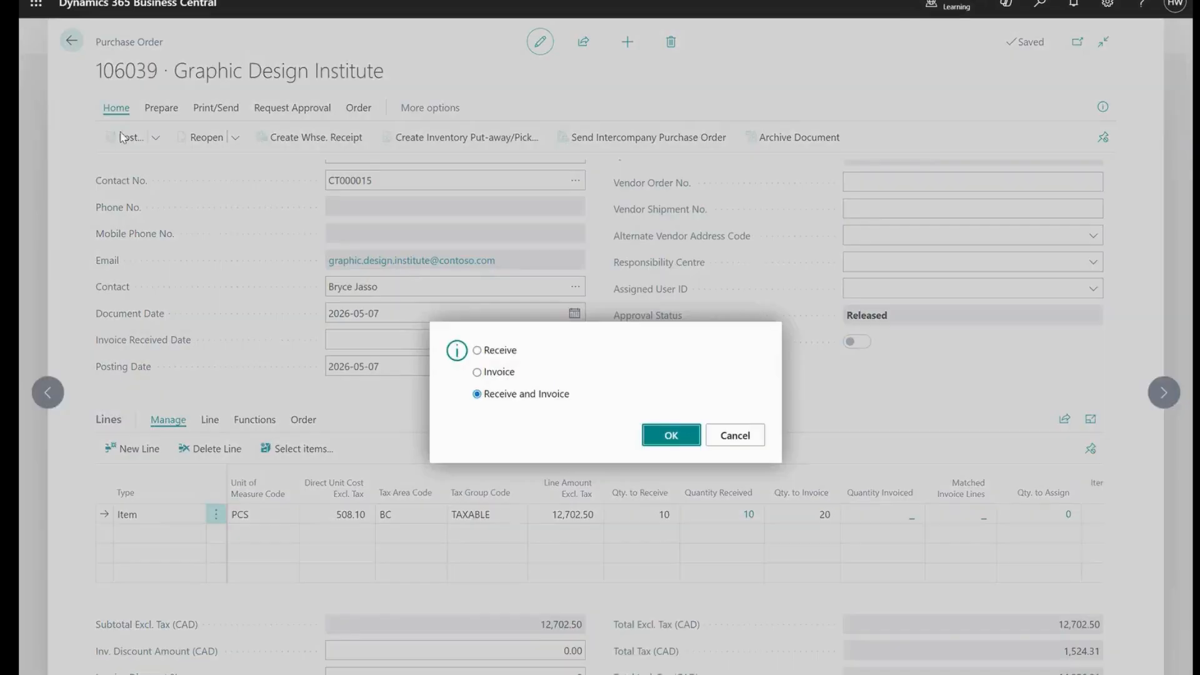
{"action": "left_click", "coordinate": [503, 351]}
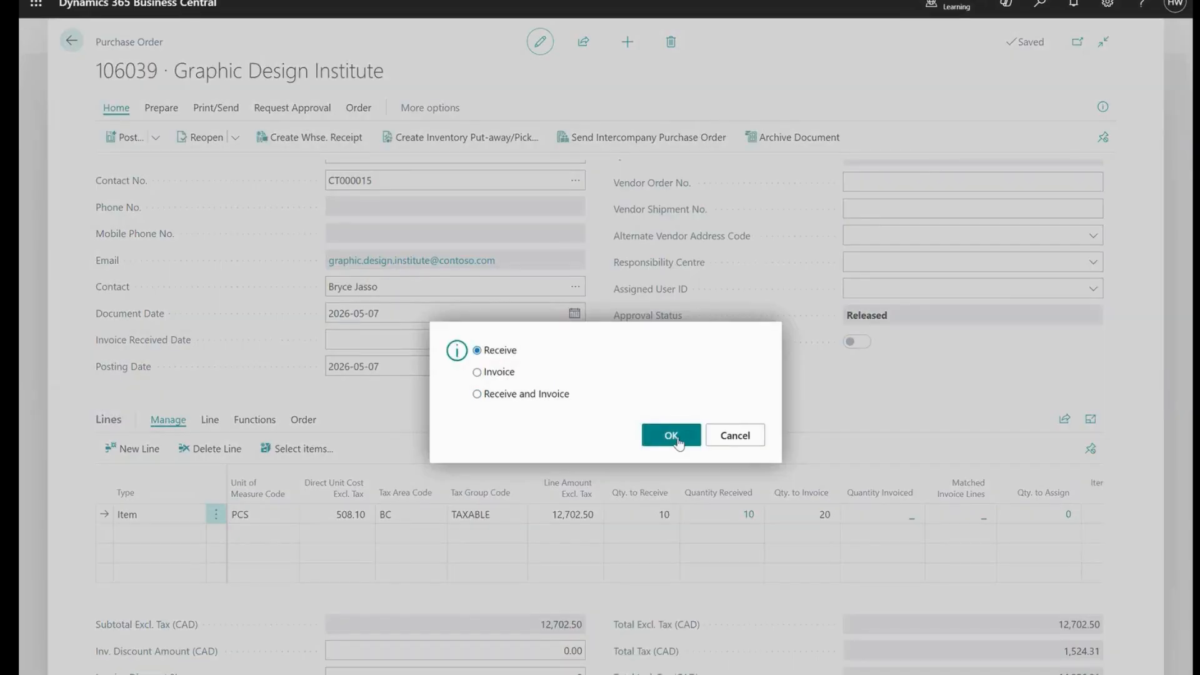
{"action": "left_click", "coordinate": [678, 442]}
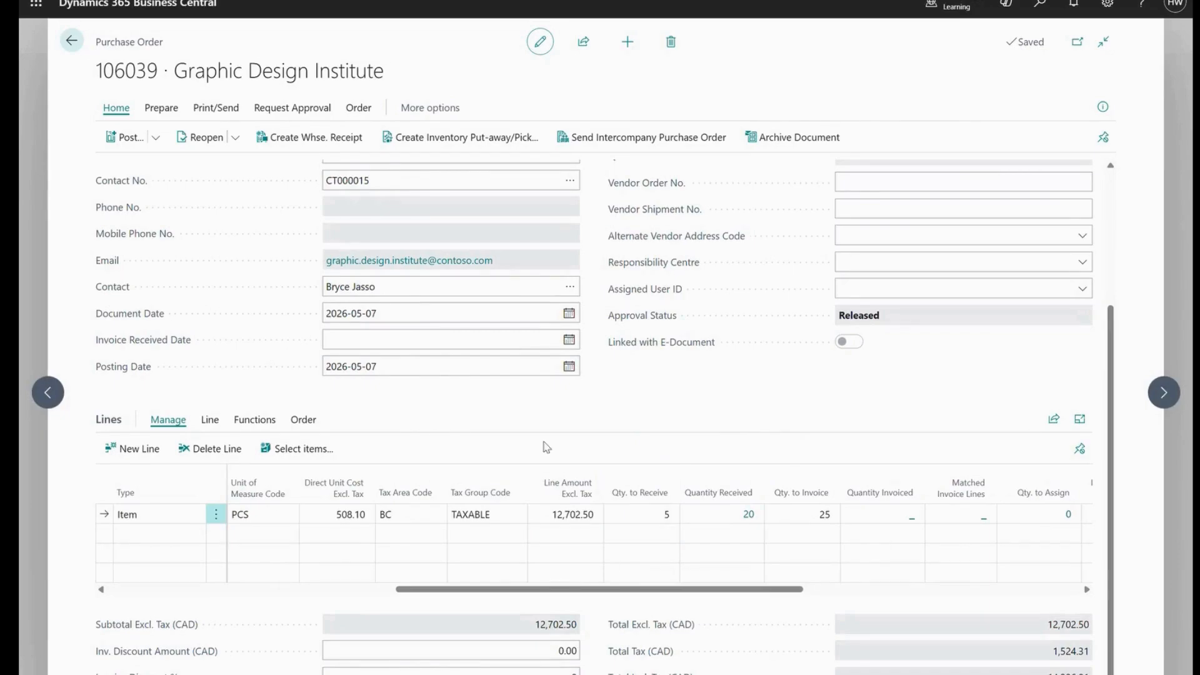
Post the receipt of the order line's final 5 pieces using the Receive option.
{"action": "left_click", "coordinate": [124, 140]}
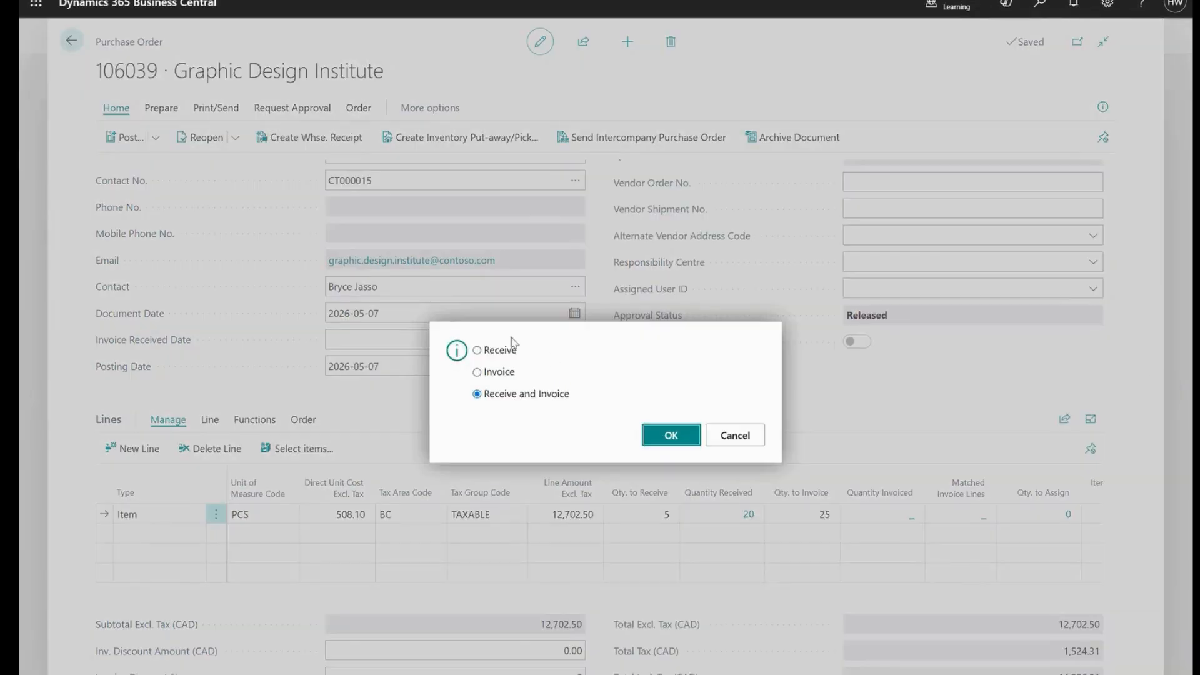
{"action": "left_click", "coordinate": [479, 351]}
{"action": "left_click", "coordinate": [671, 438]}
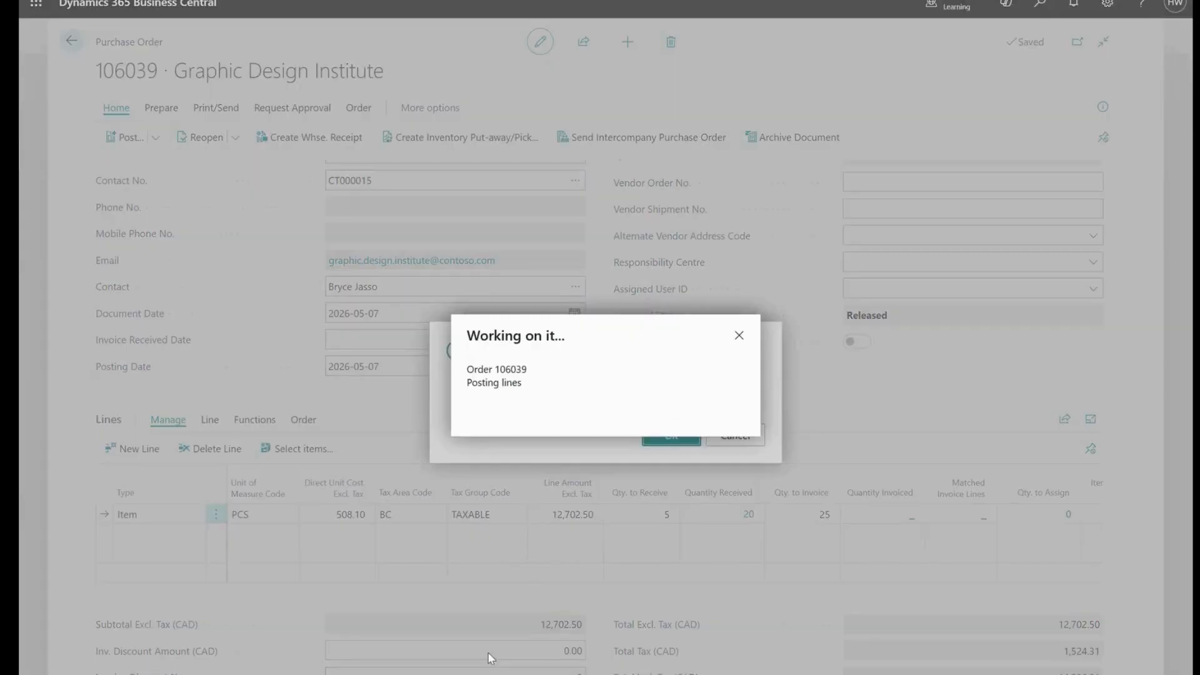